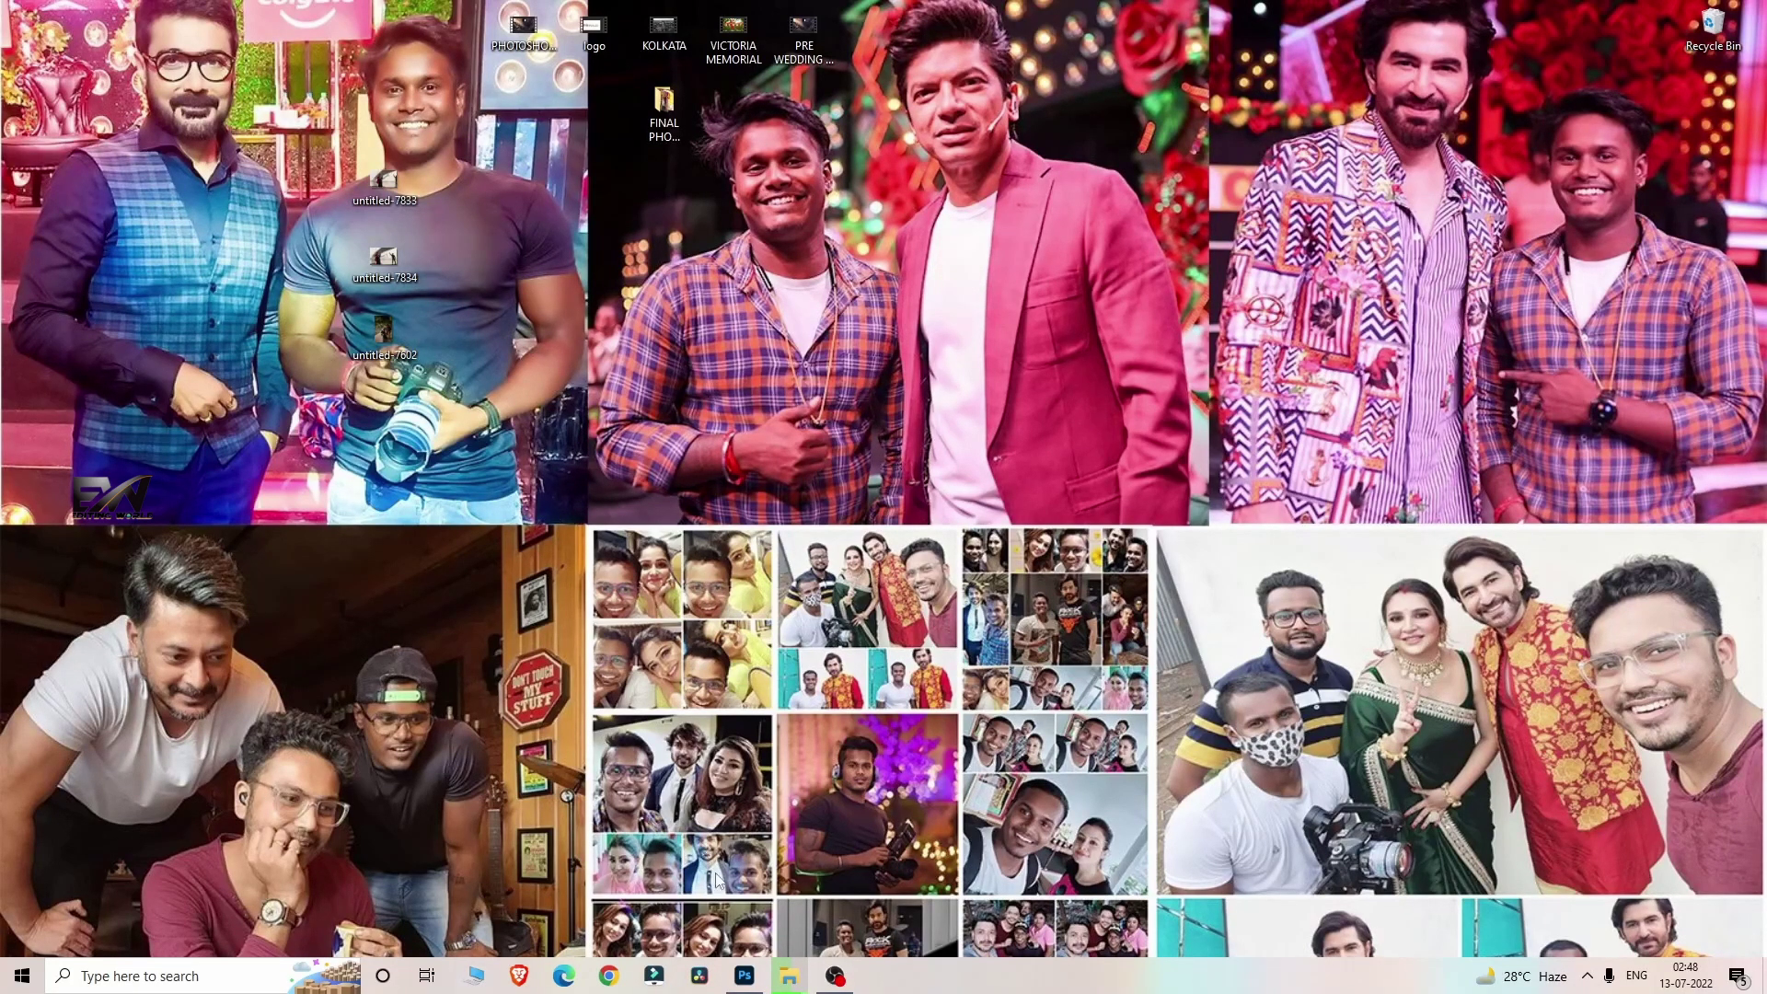
# Switch to Photoshop and compare the open photos IMG_0147.JPG and IMG_0140.JPG, finishing on IMG_0147.JPG.
pyautogui.click(746, 977)
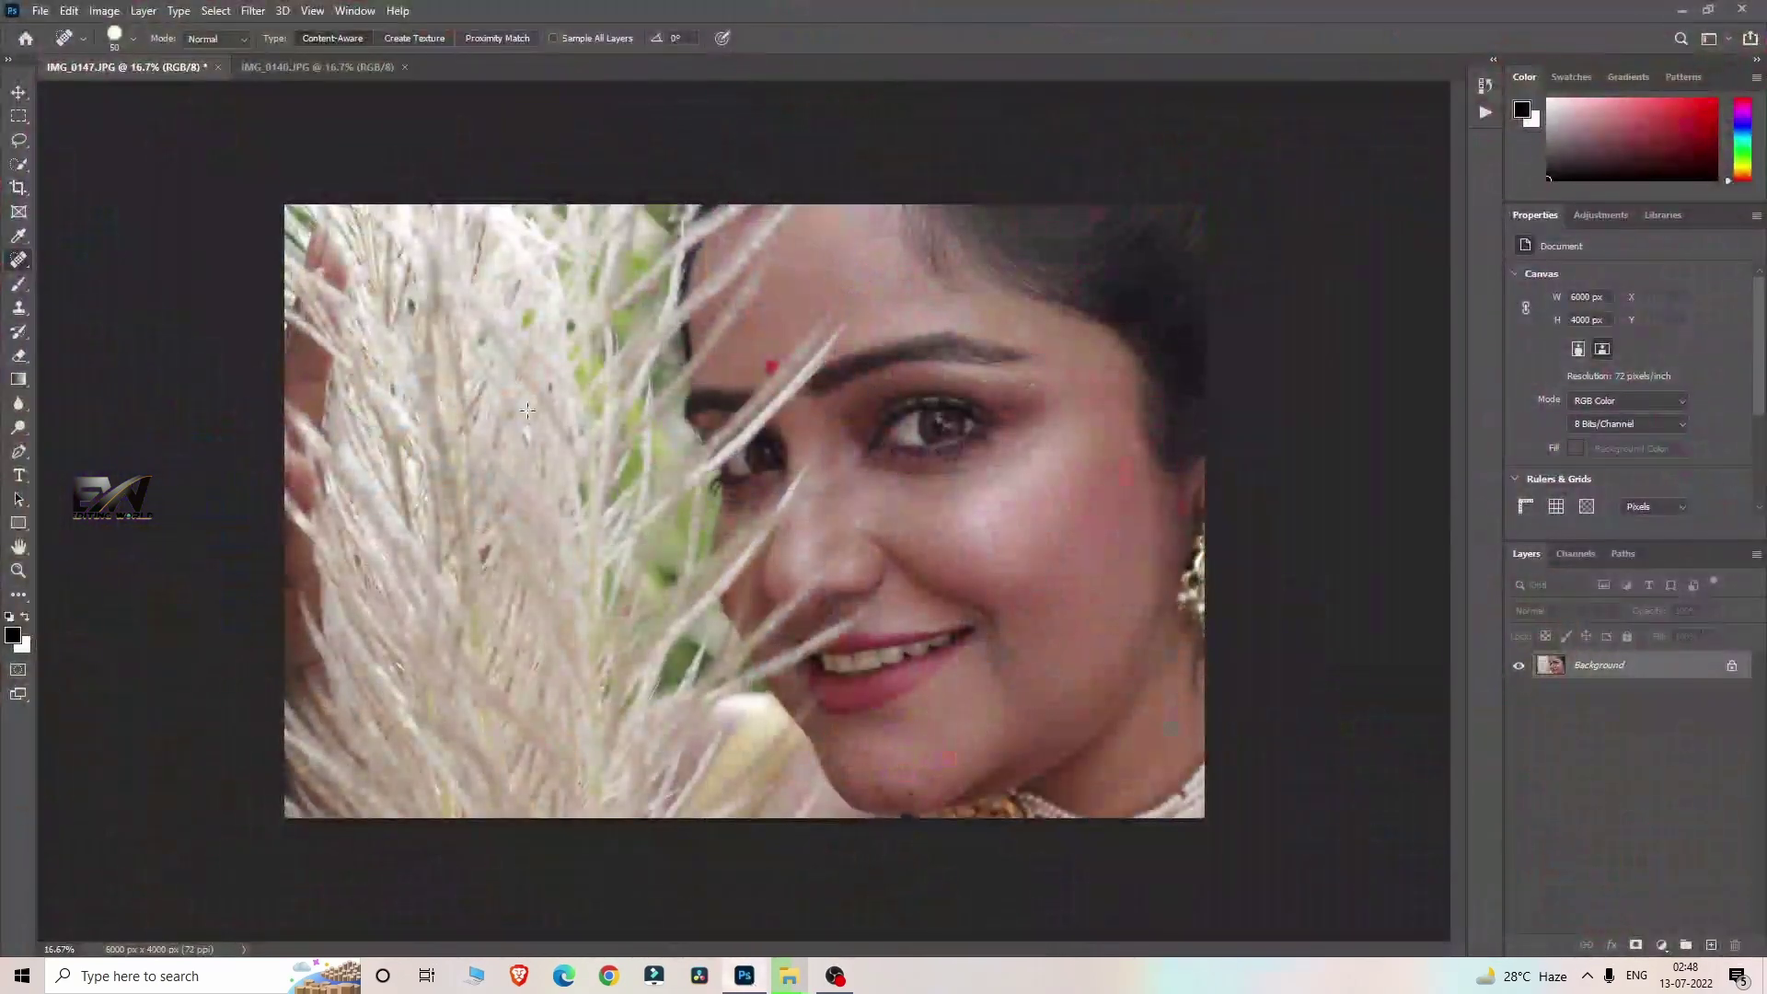
pyautogui.click(336, 67)
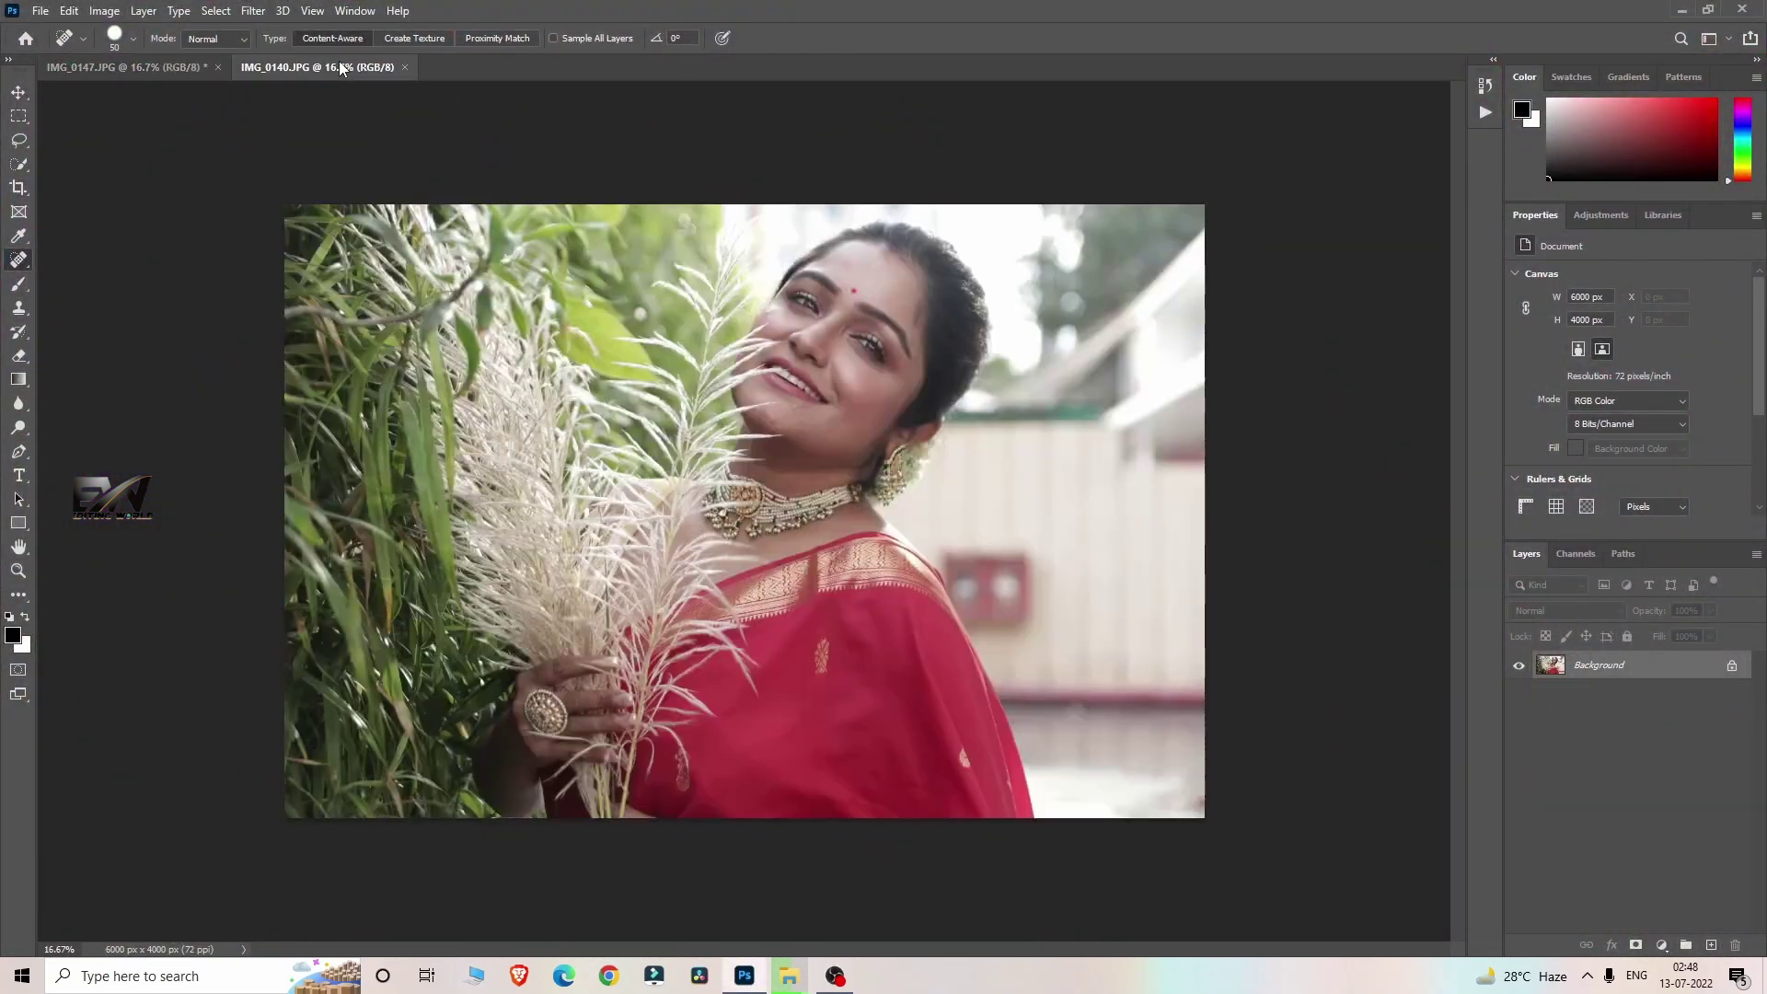
pyautogui.click(141, 68)
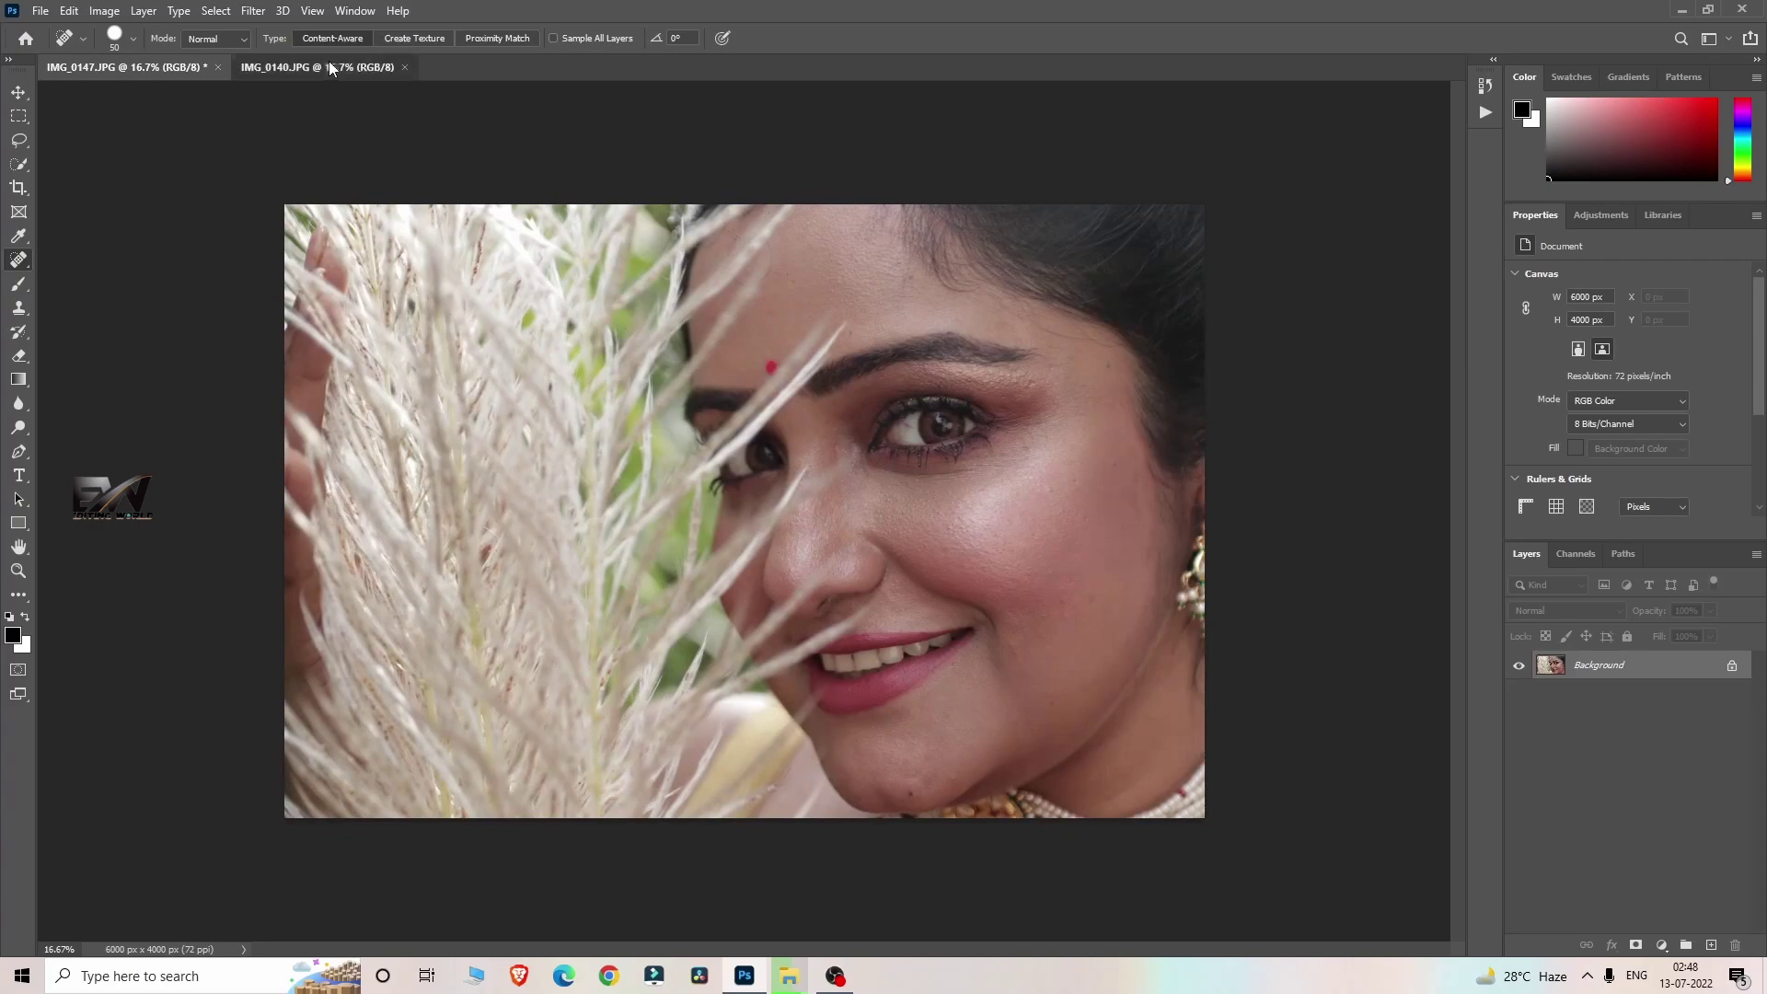
pyautogui.click(279, 63)
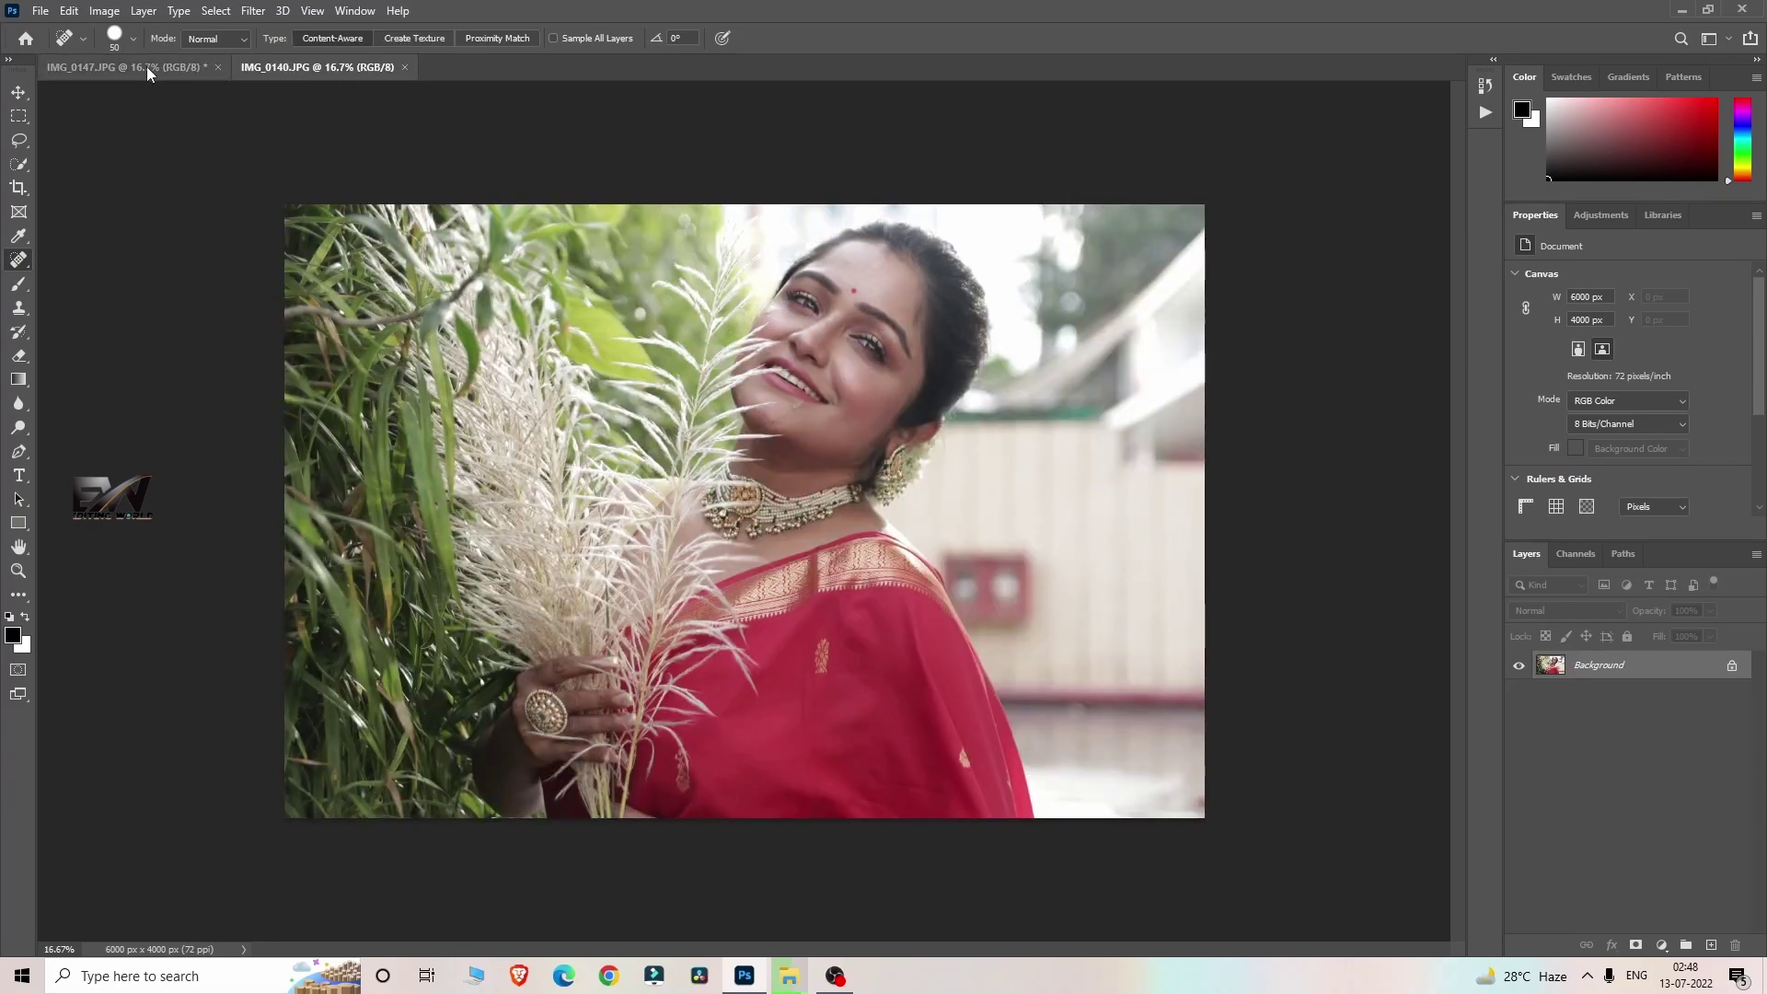
pyautogui.click(148, 66)
pyautogui.click(320, 65)
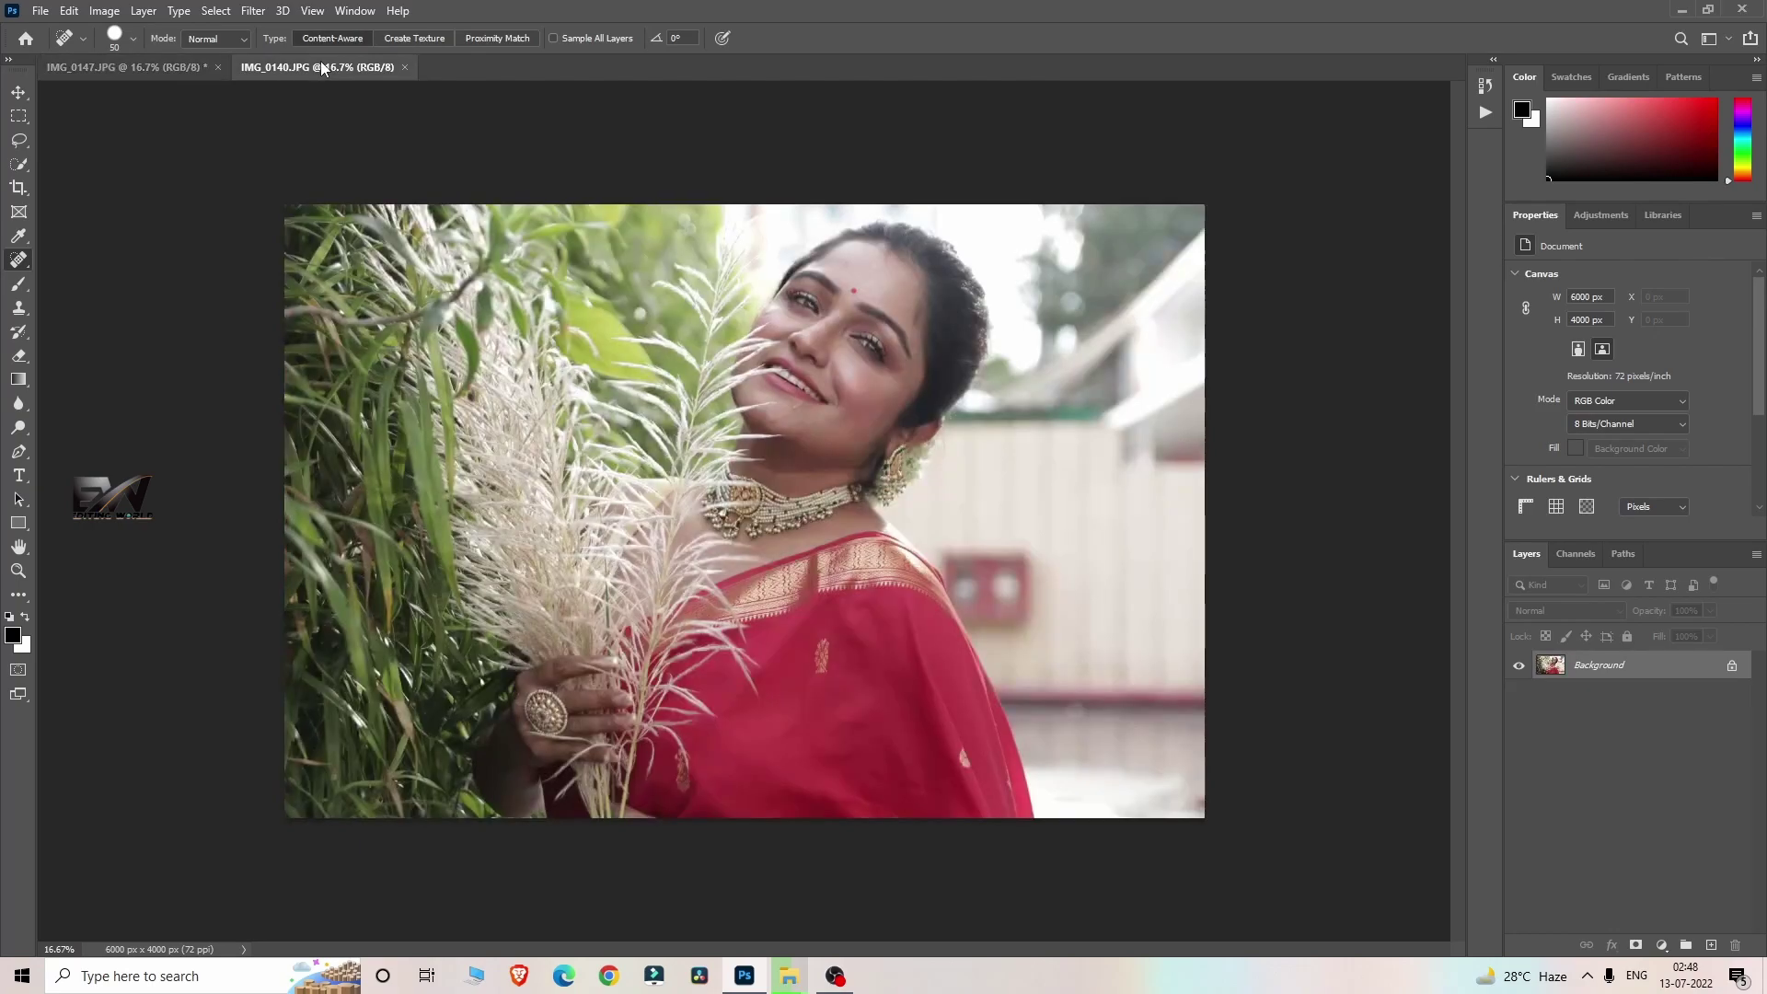
pyautogui.click(180, 70)
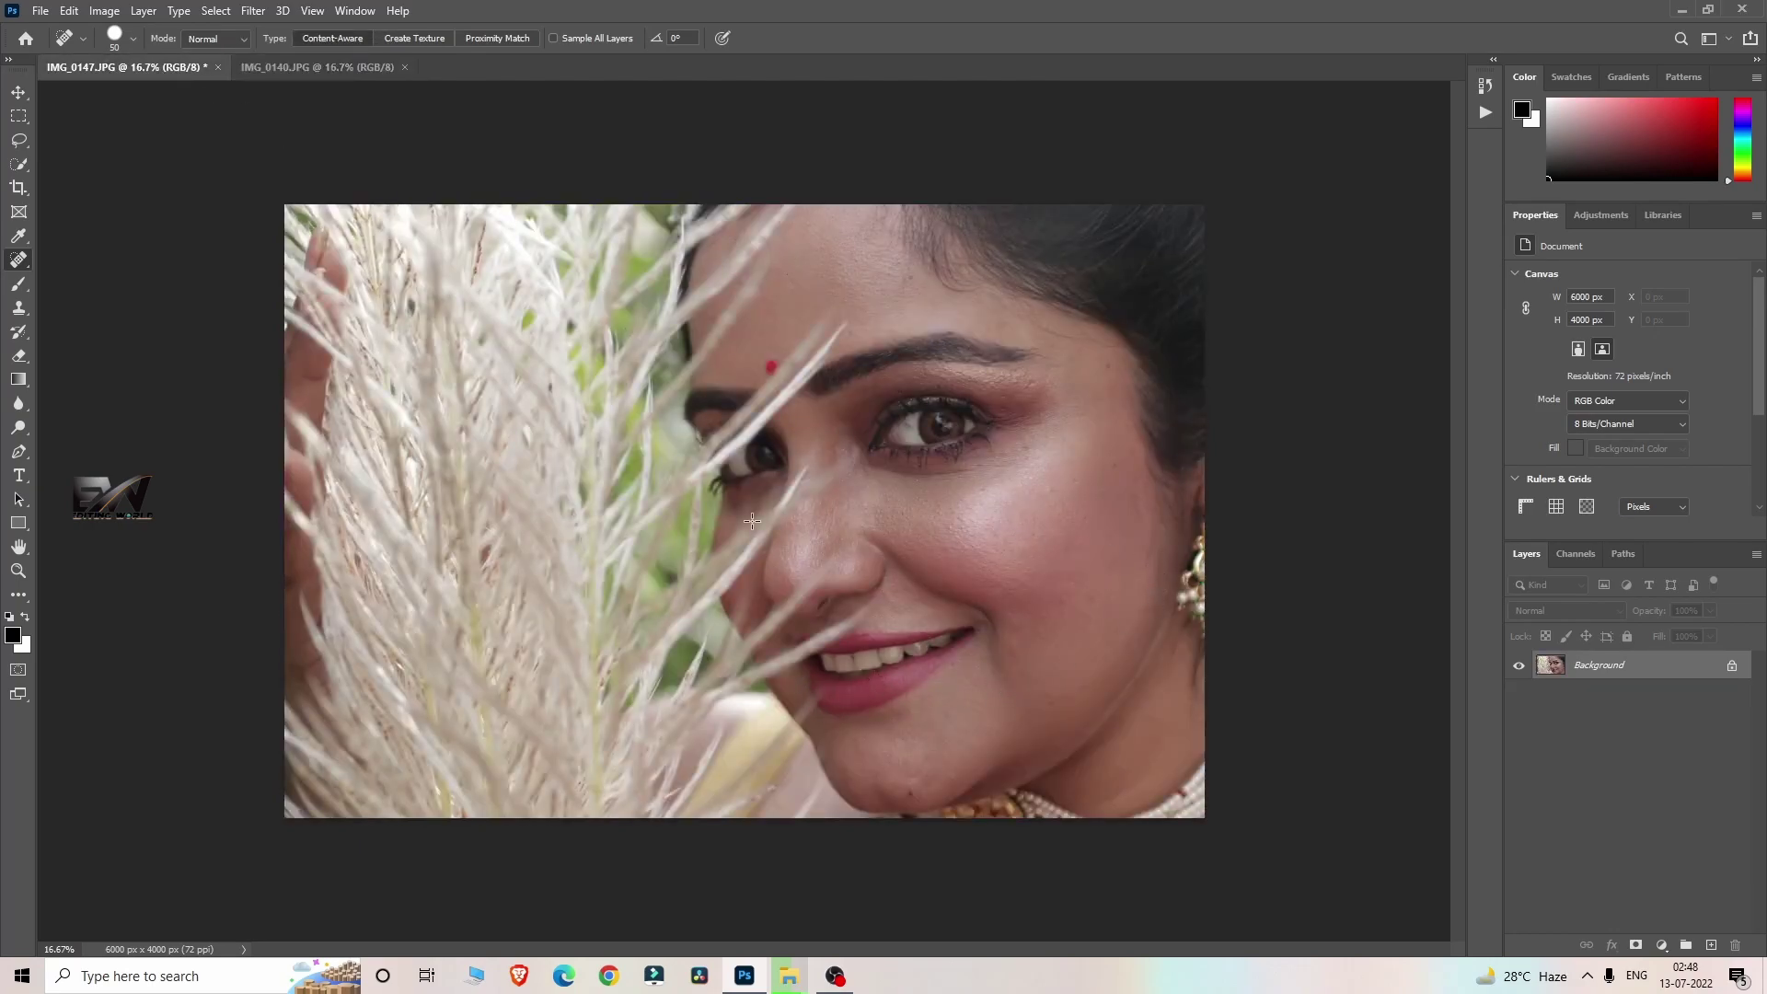
# Heal a small blemish on the woman's forehead in IMG_0147.JPG with the Spot Healing Brush tool.
pyautogui.rightClick(17, 262)
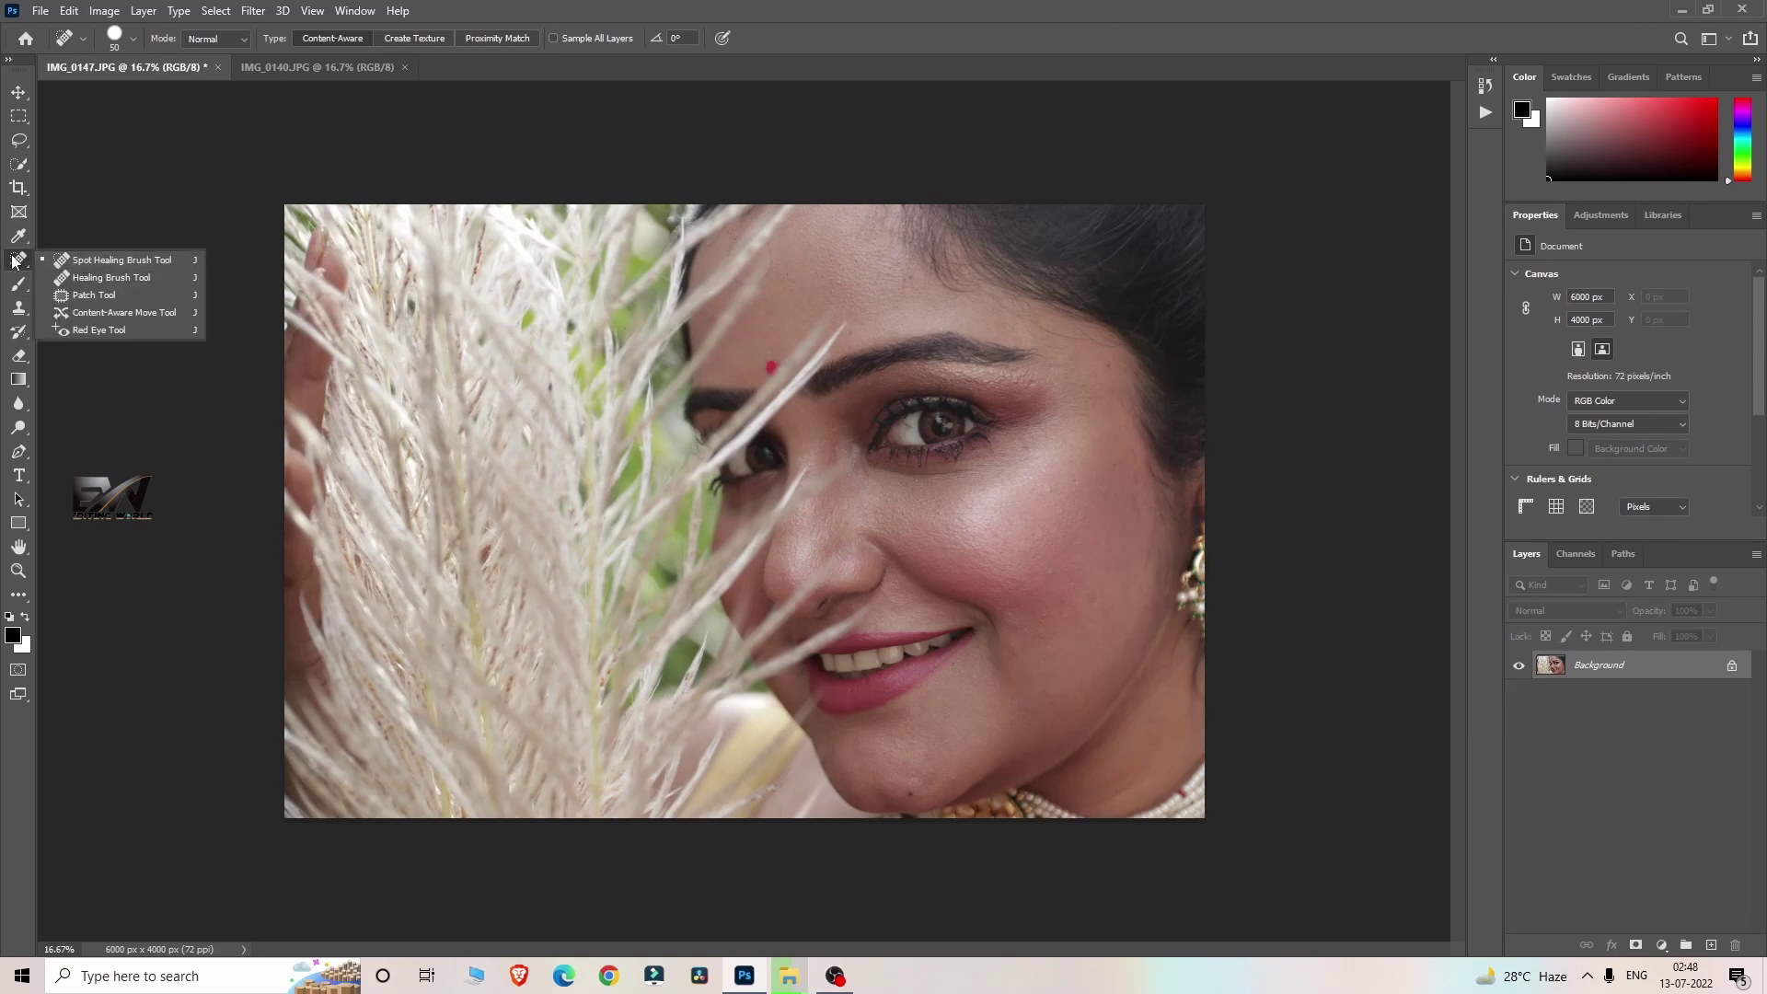
pyautogui.click(119, 261)
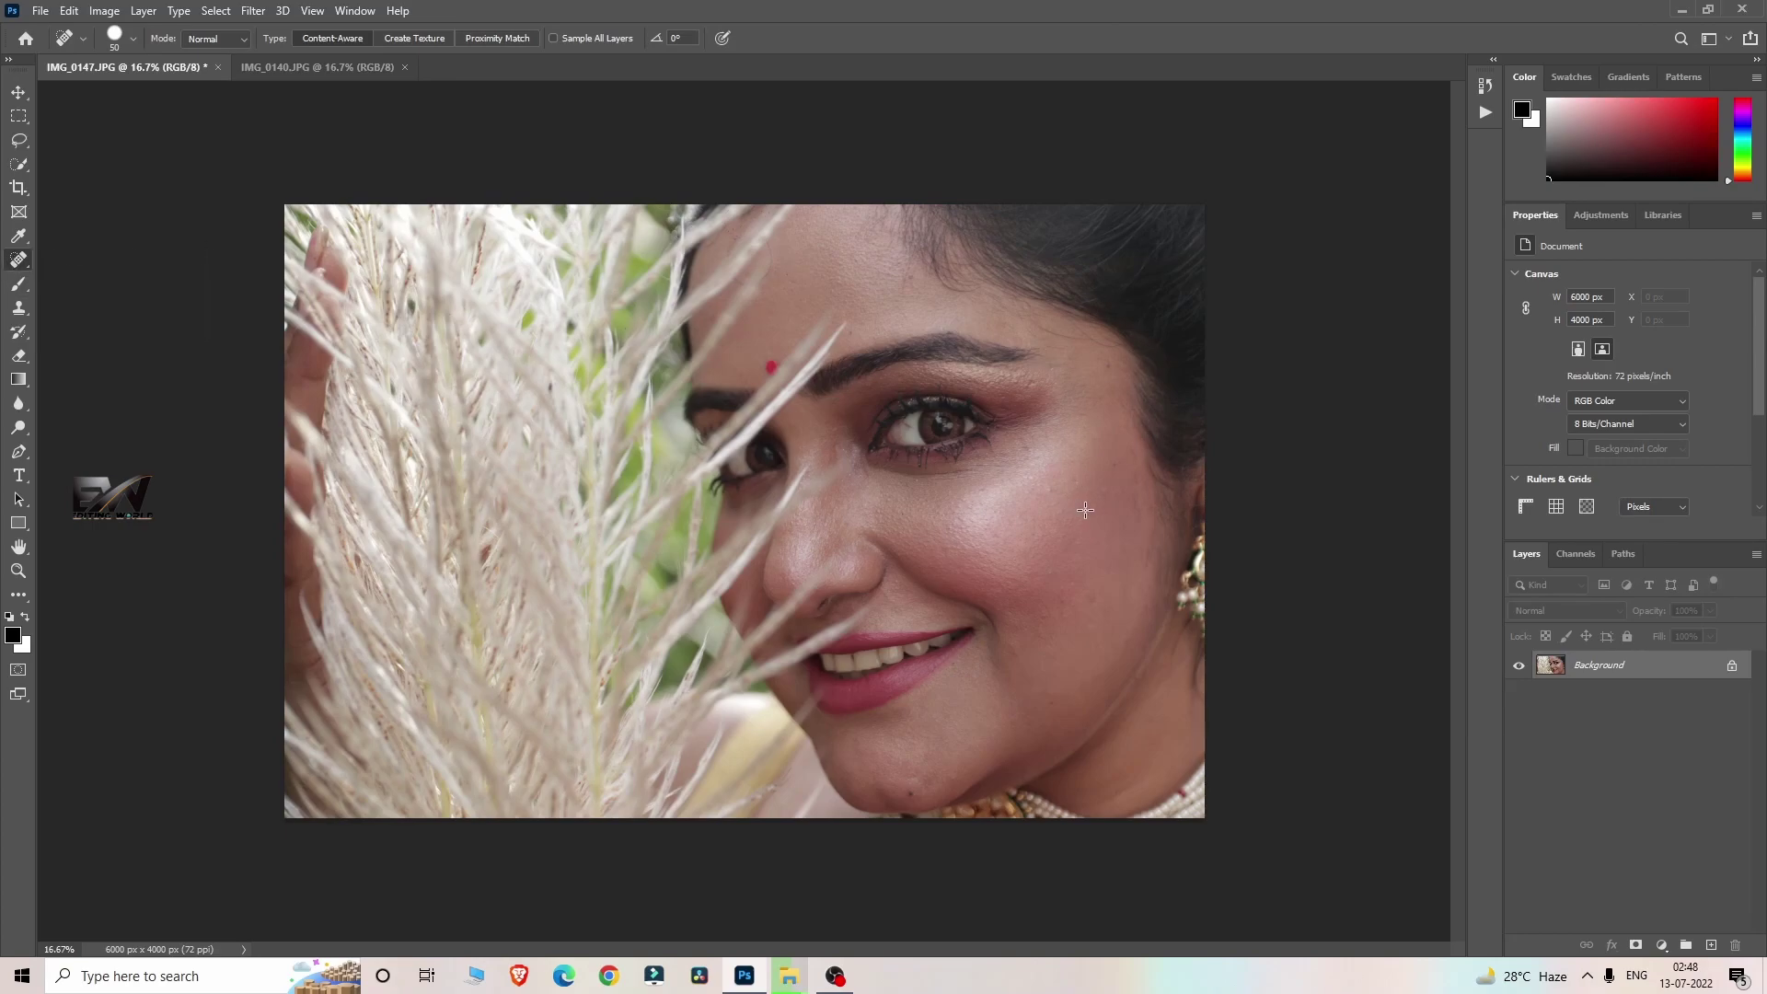
pyautogui.scroll(5, 1206, 486)
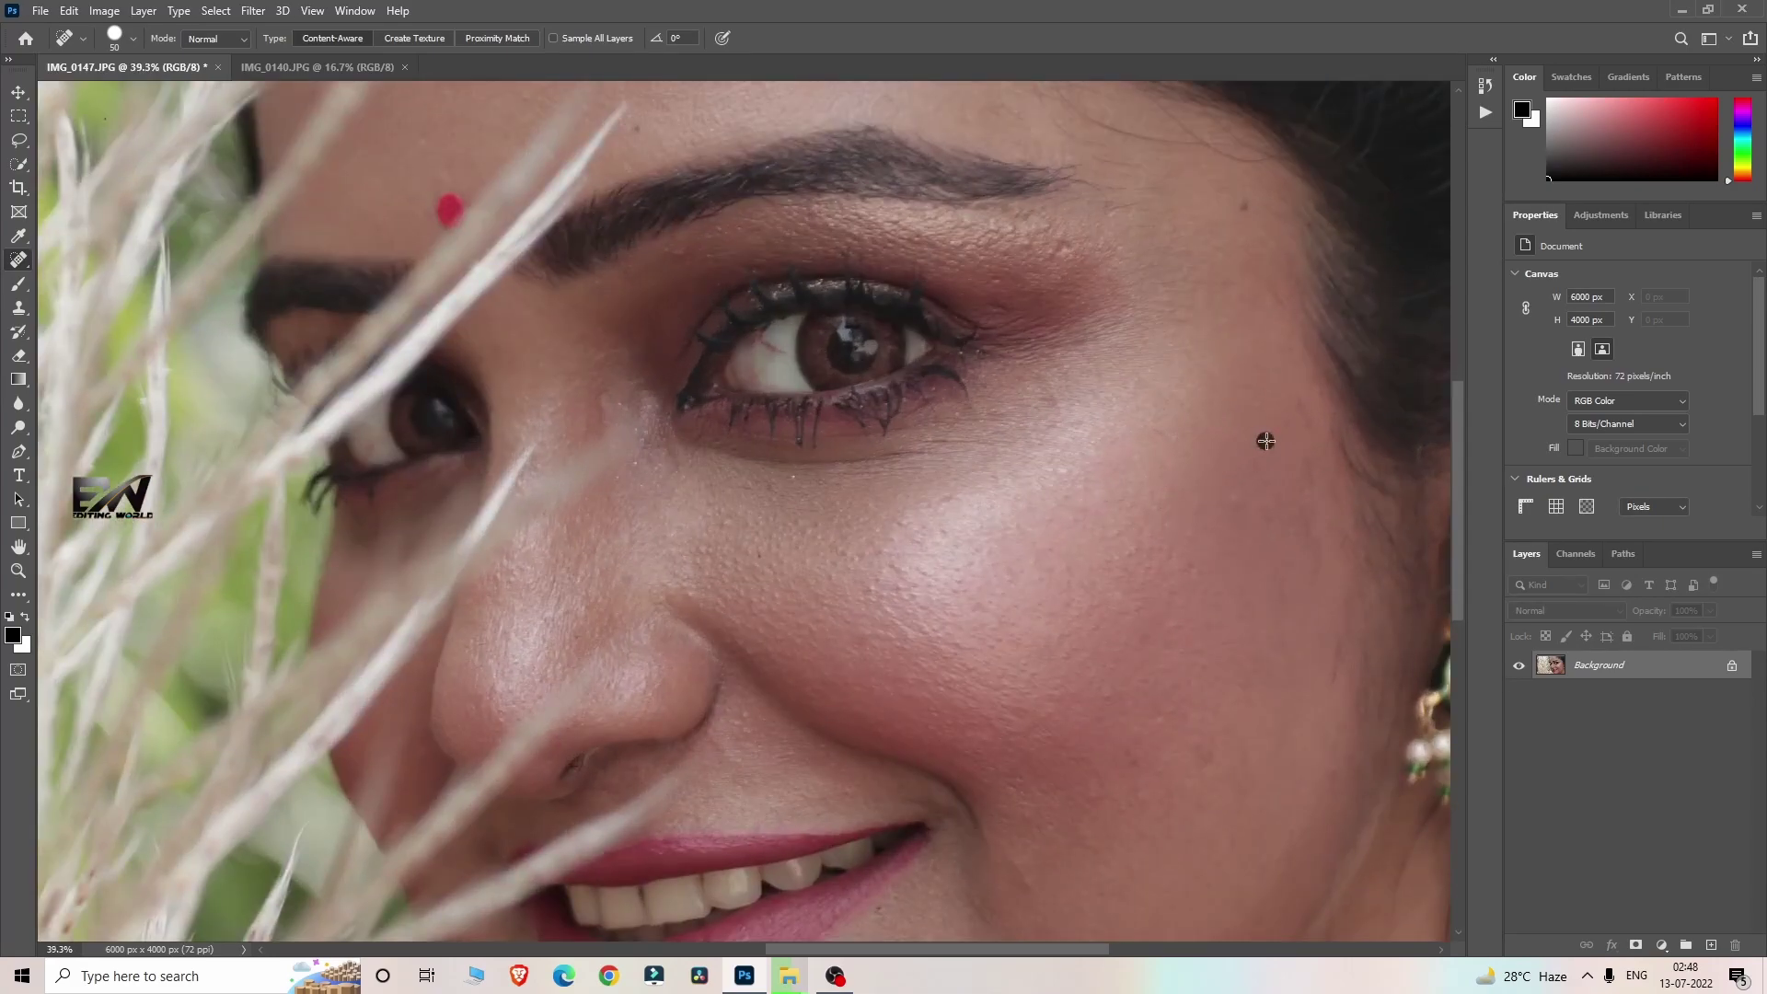
pyautogui.scroll(3, 777, 300)
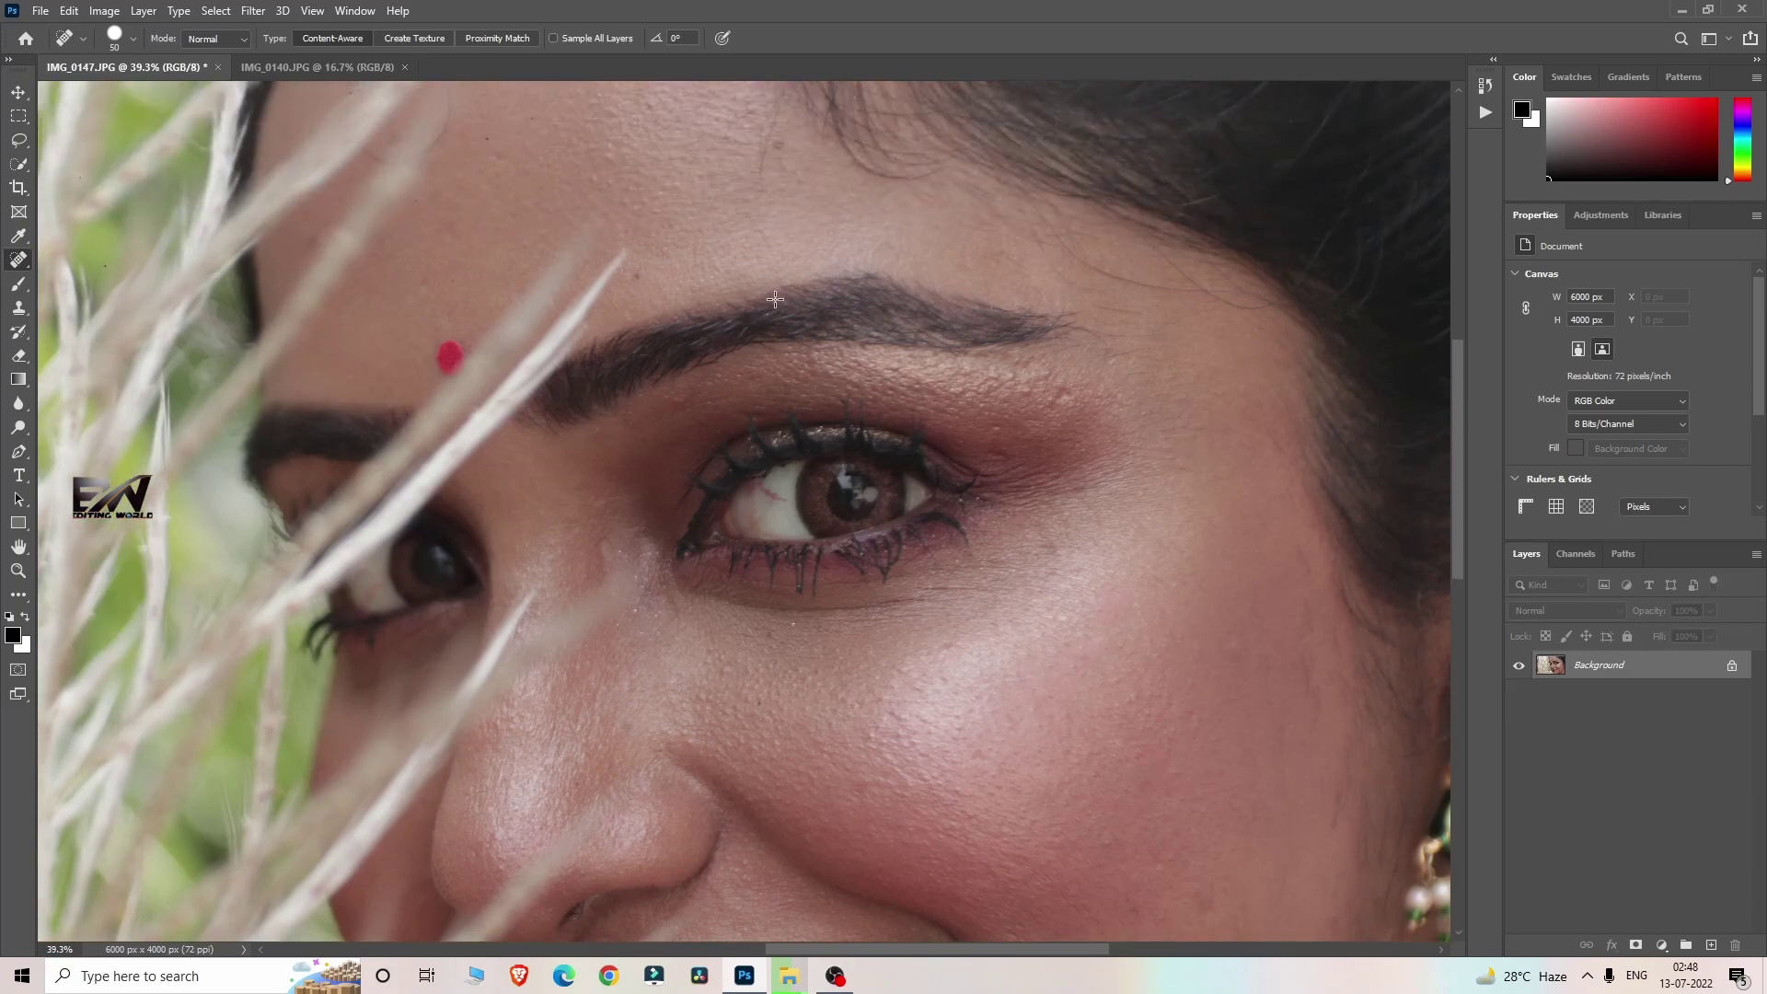
pyautogui.scroll(2, 777, 300)
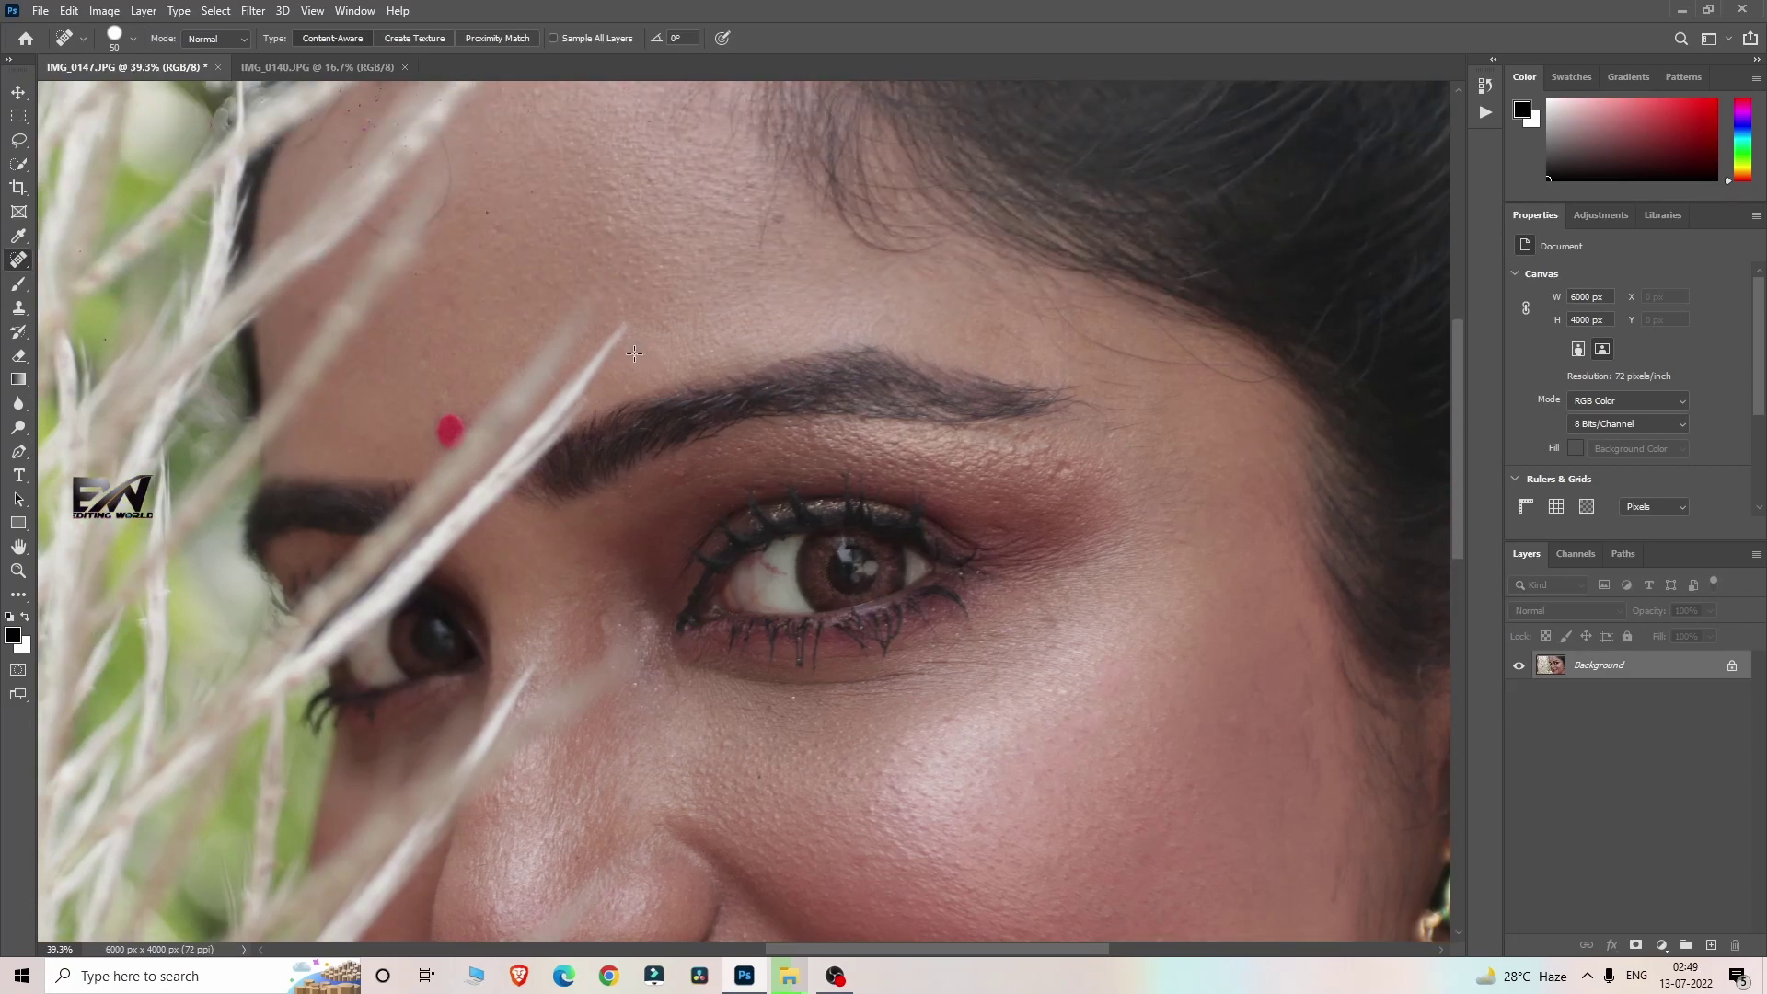
pyautogui.moveTo(451, 211)
pyautogui.mouseDown()
pyautogui.moveTo(444, 148)
pyautogui.moveTo(443, 212)
pyautogui.mouseUp()
# Examine the skin of the close-up portrait from forehead to chin for remaining blemishes.
pyautogui.scroll(3, 509, 219)
pyautogui.scroll(-4, 786, 380)
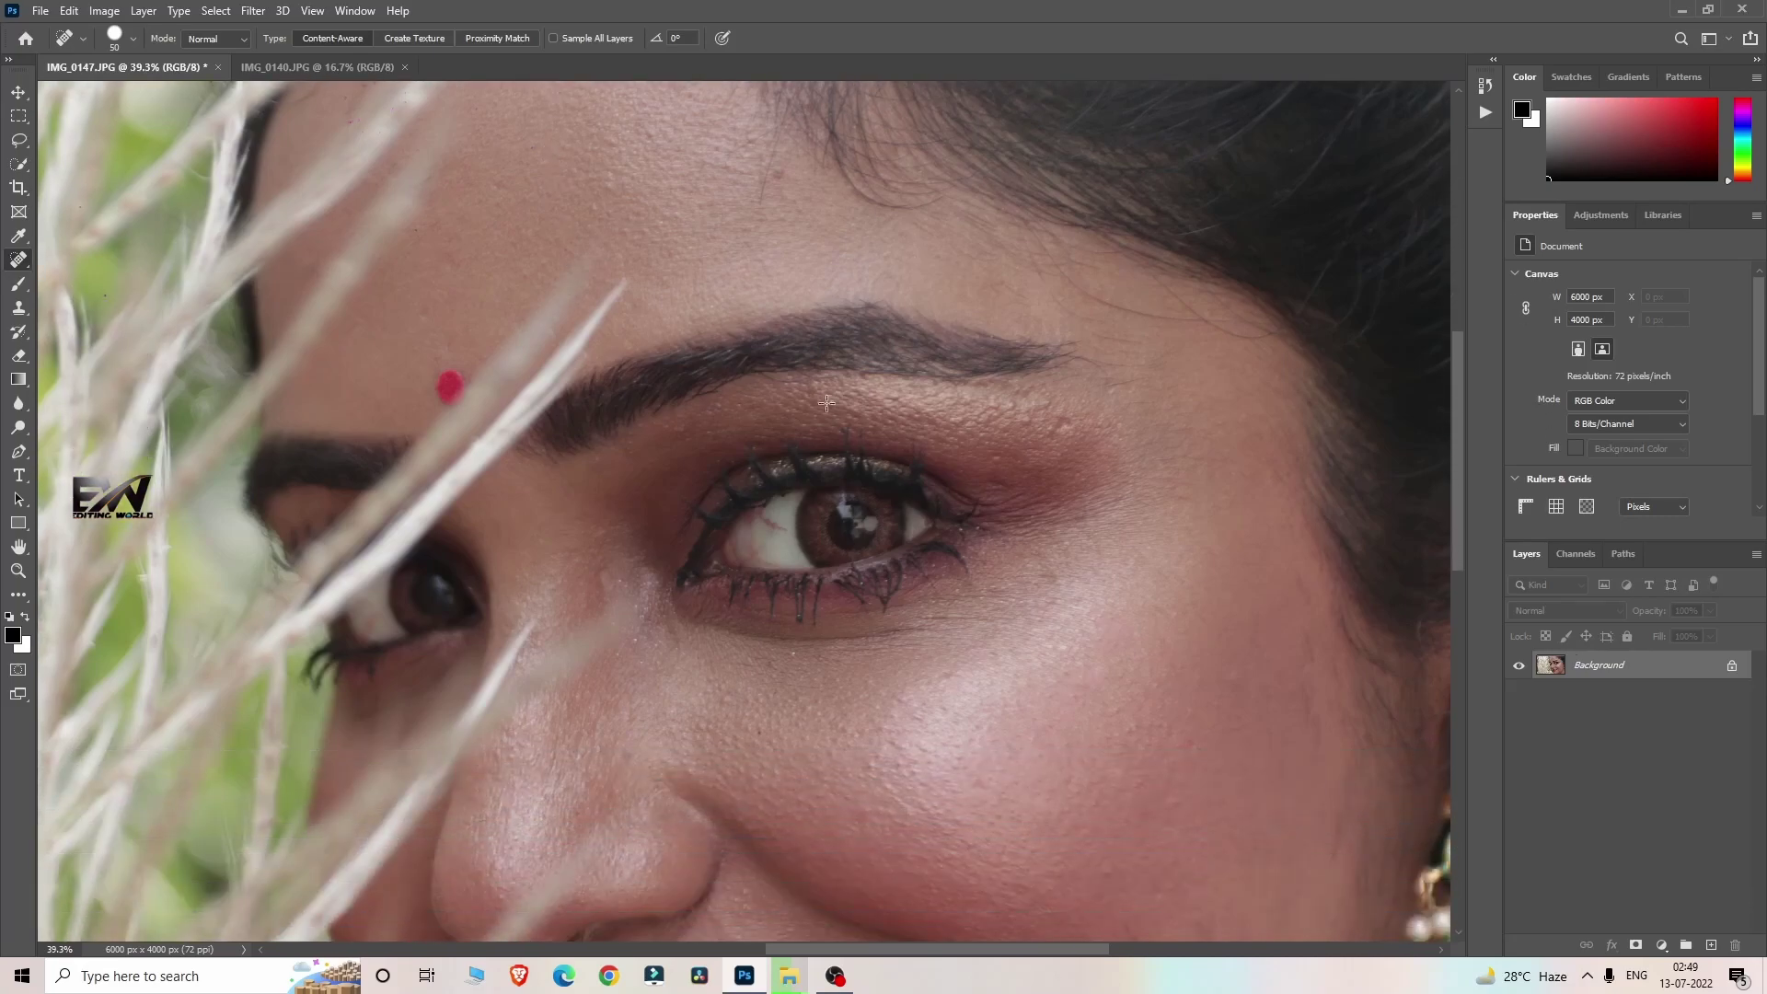
pyautogui.scroll(-8, 785, 380)
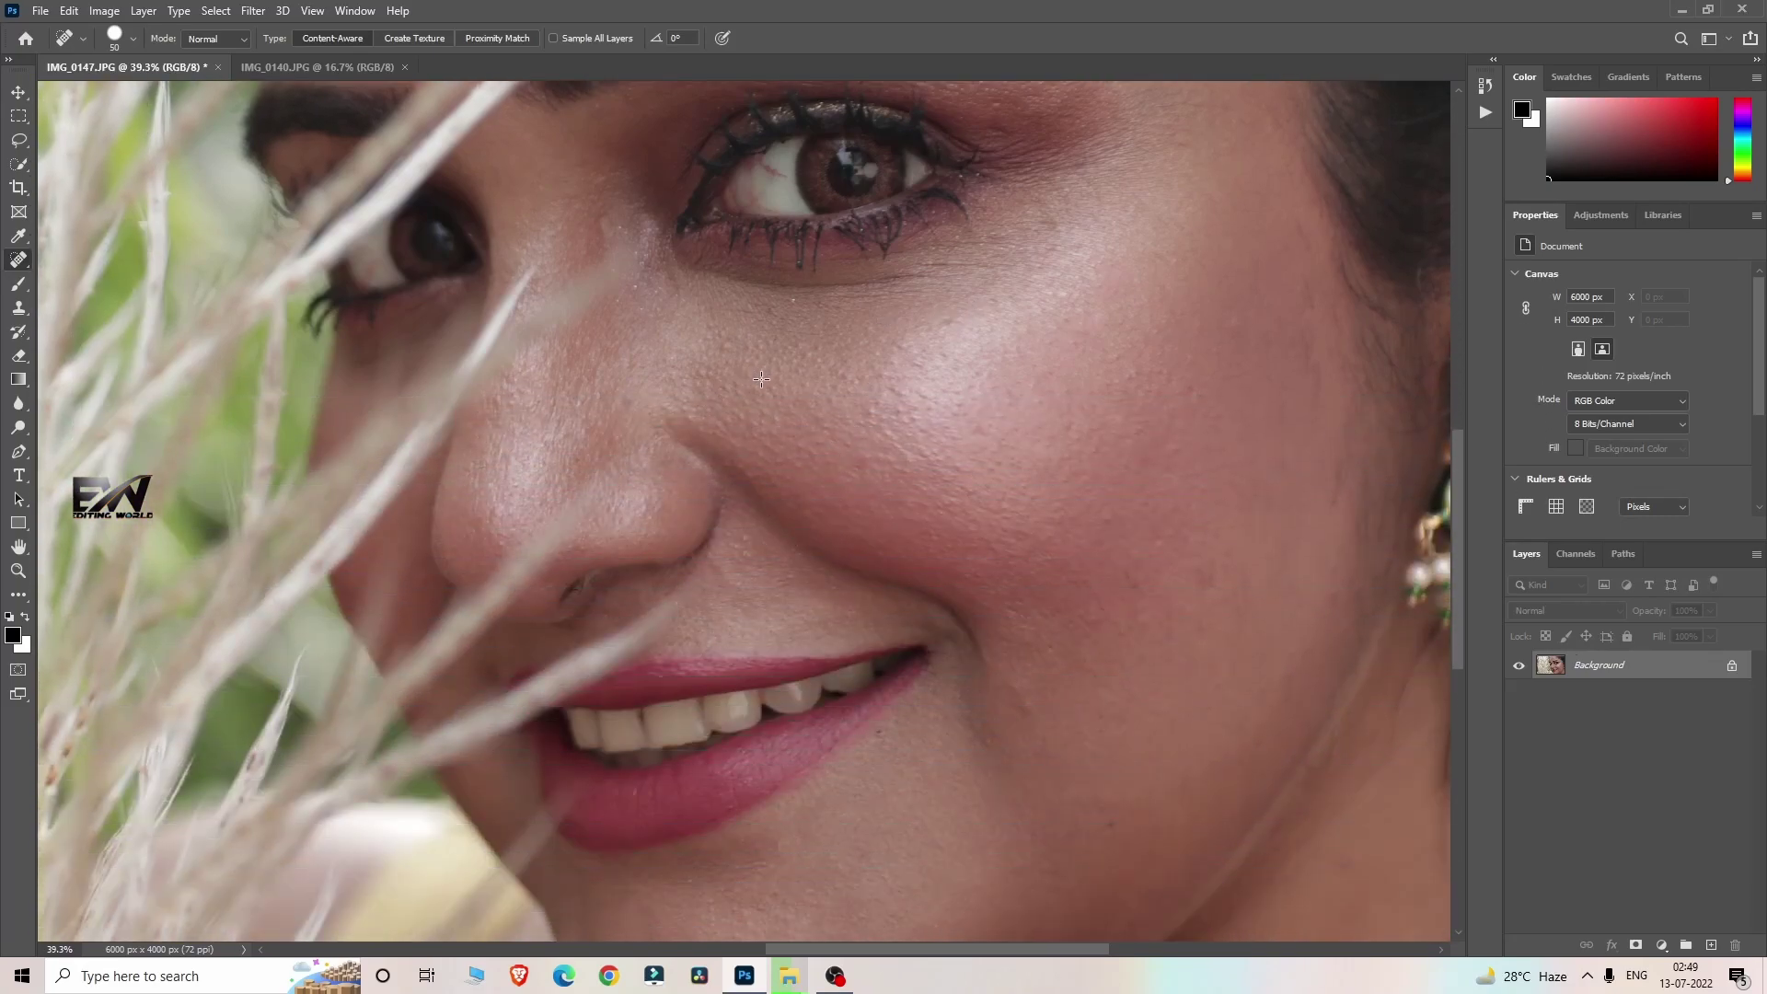
pyautogui.scroll(-5, 1034, 581)
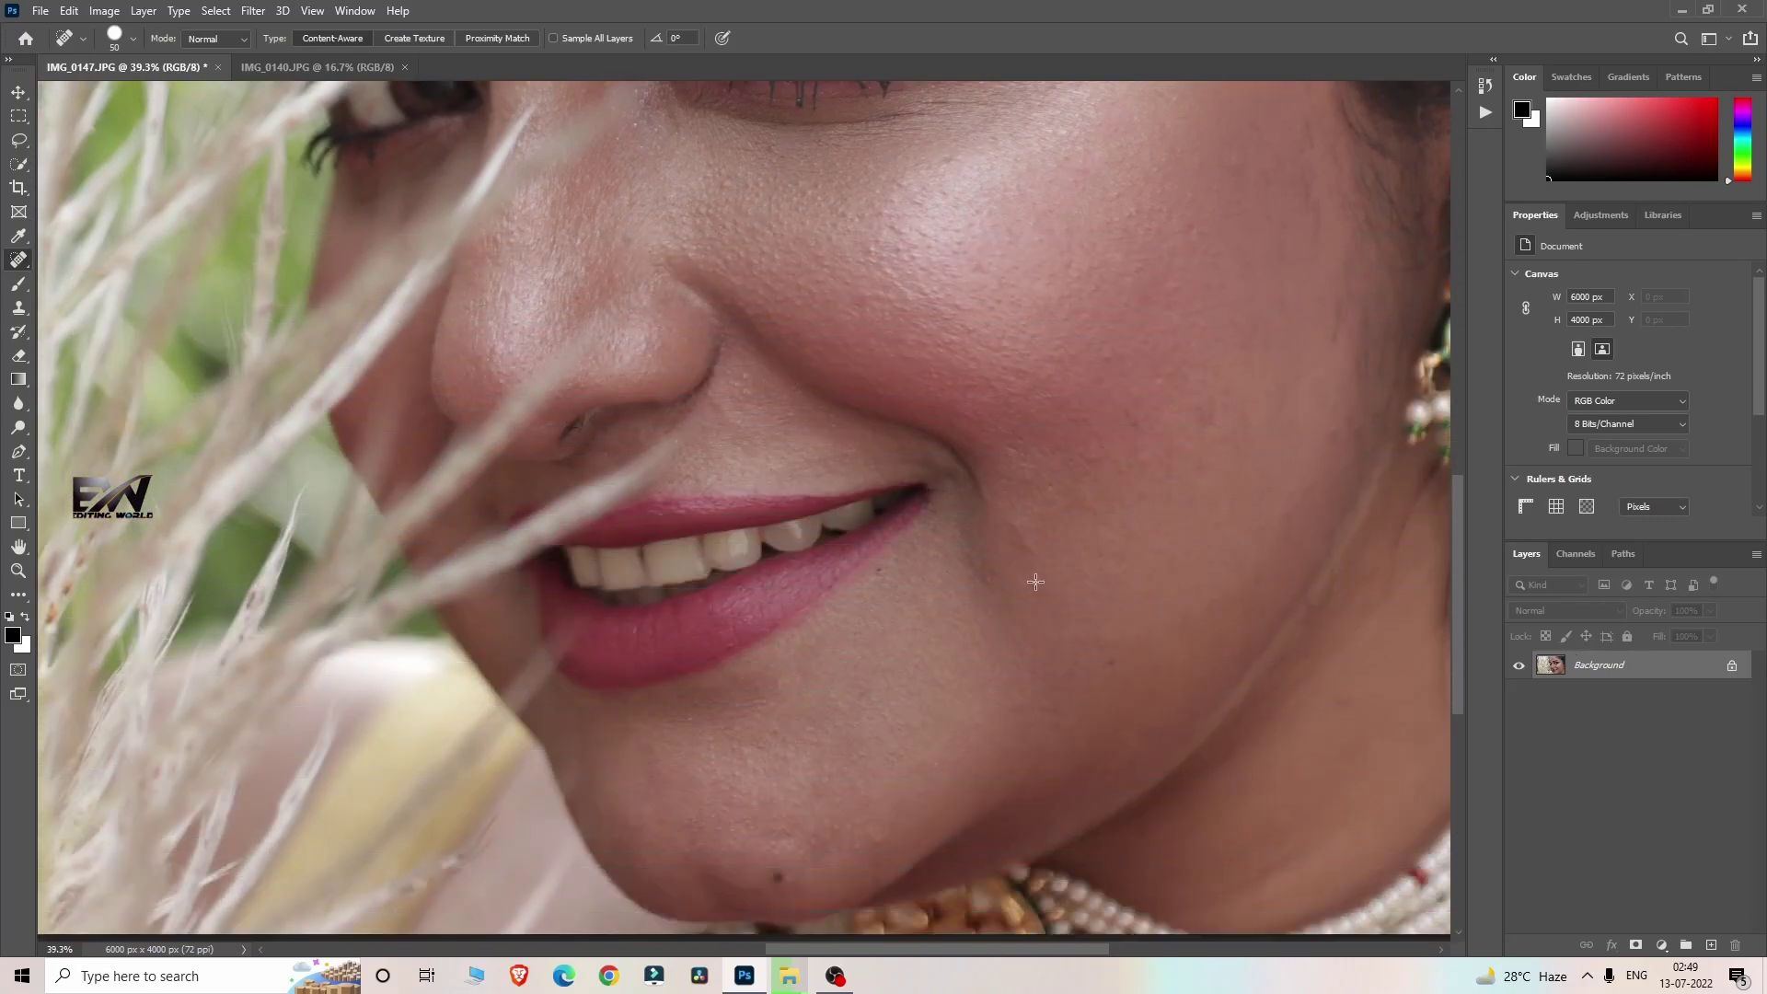
pyautogui.scroll(-2, 1034, 581)
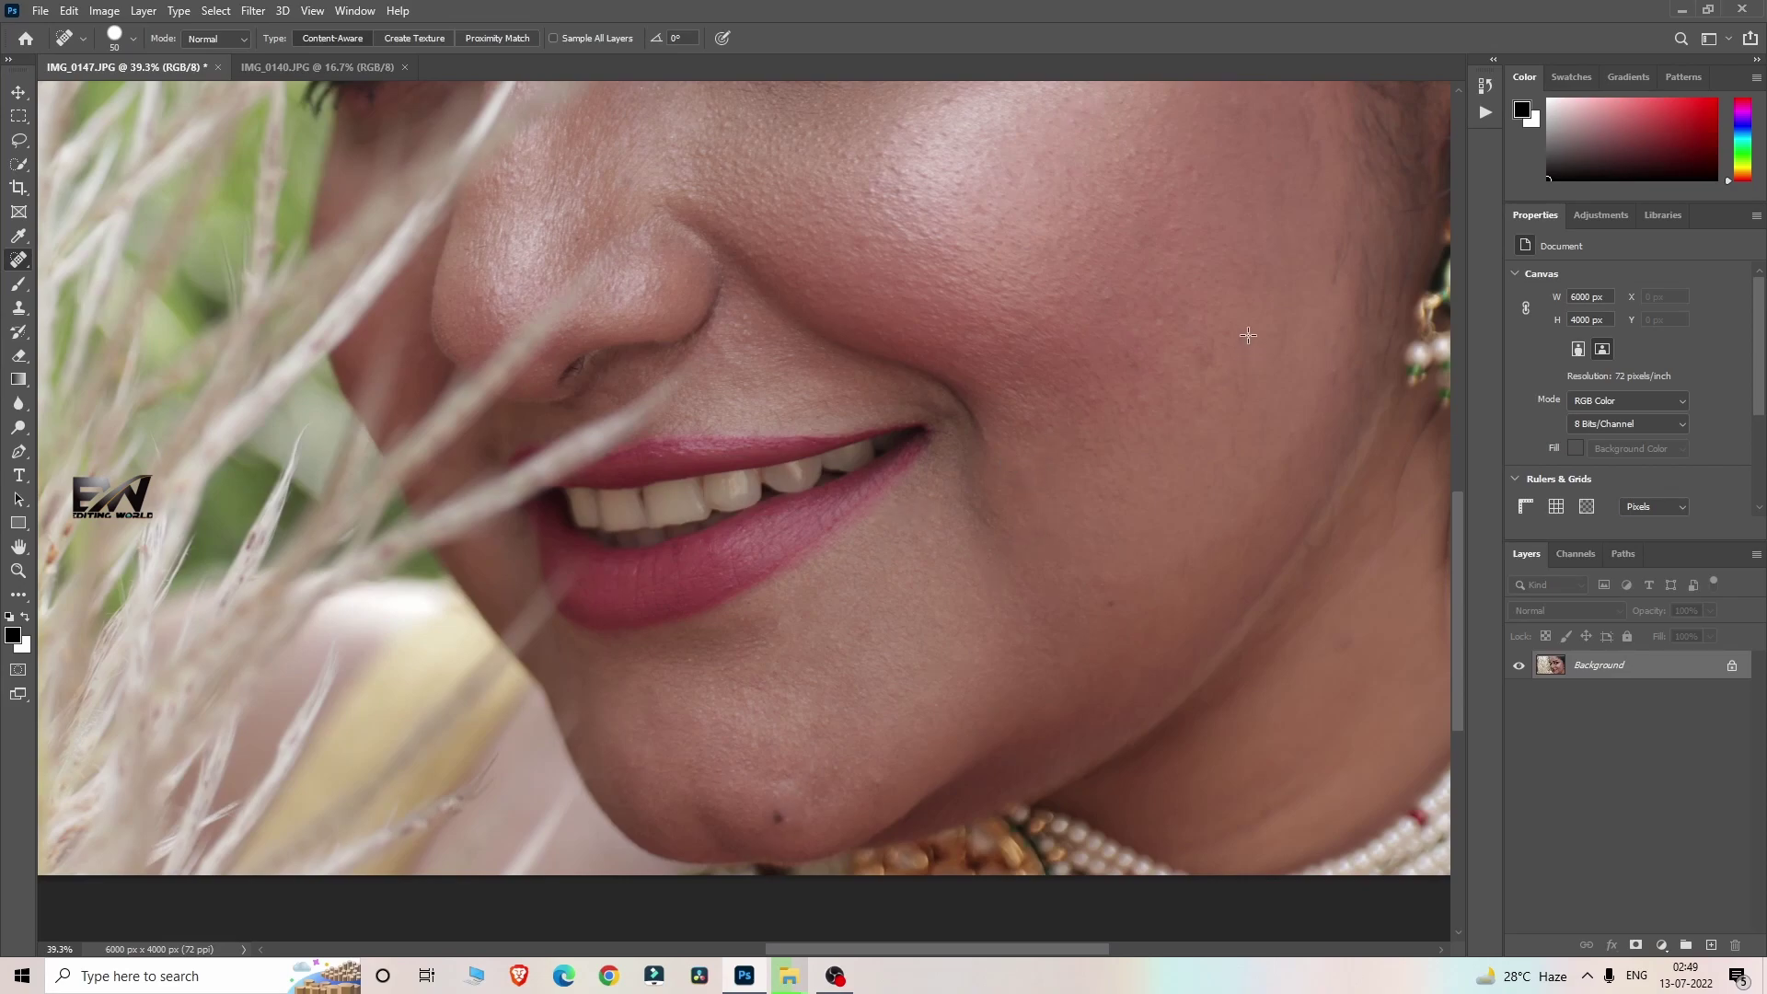
pyautogui.scroll(10, 1207, 432)
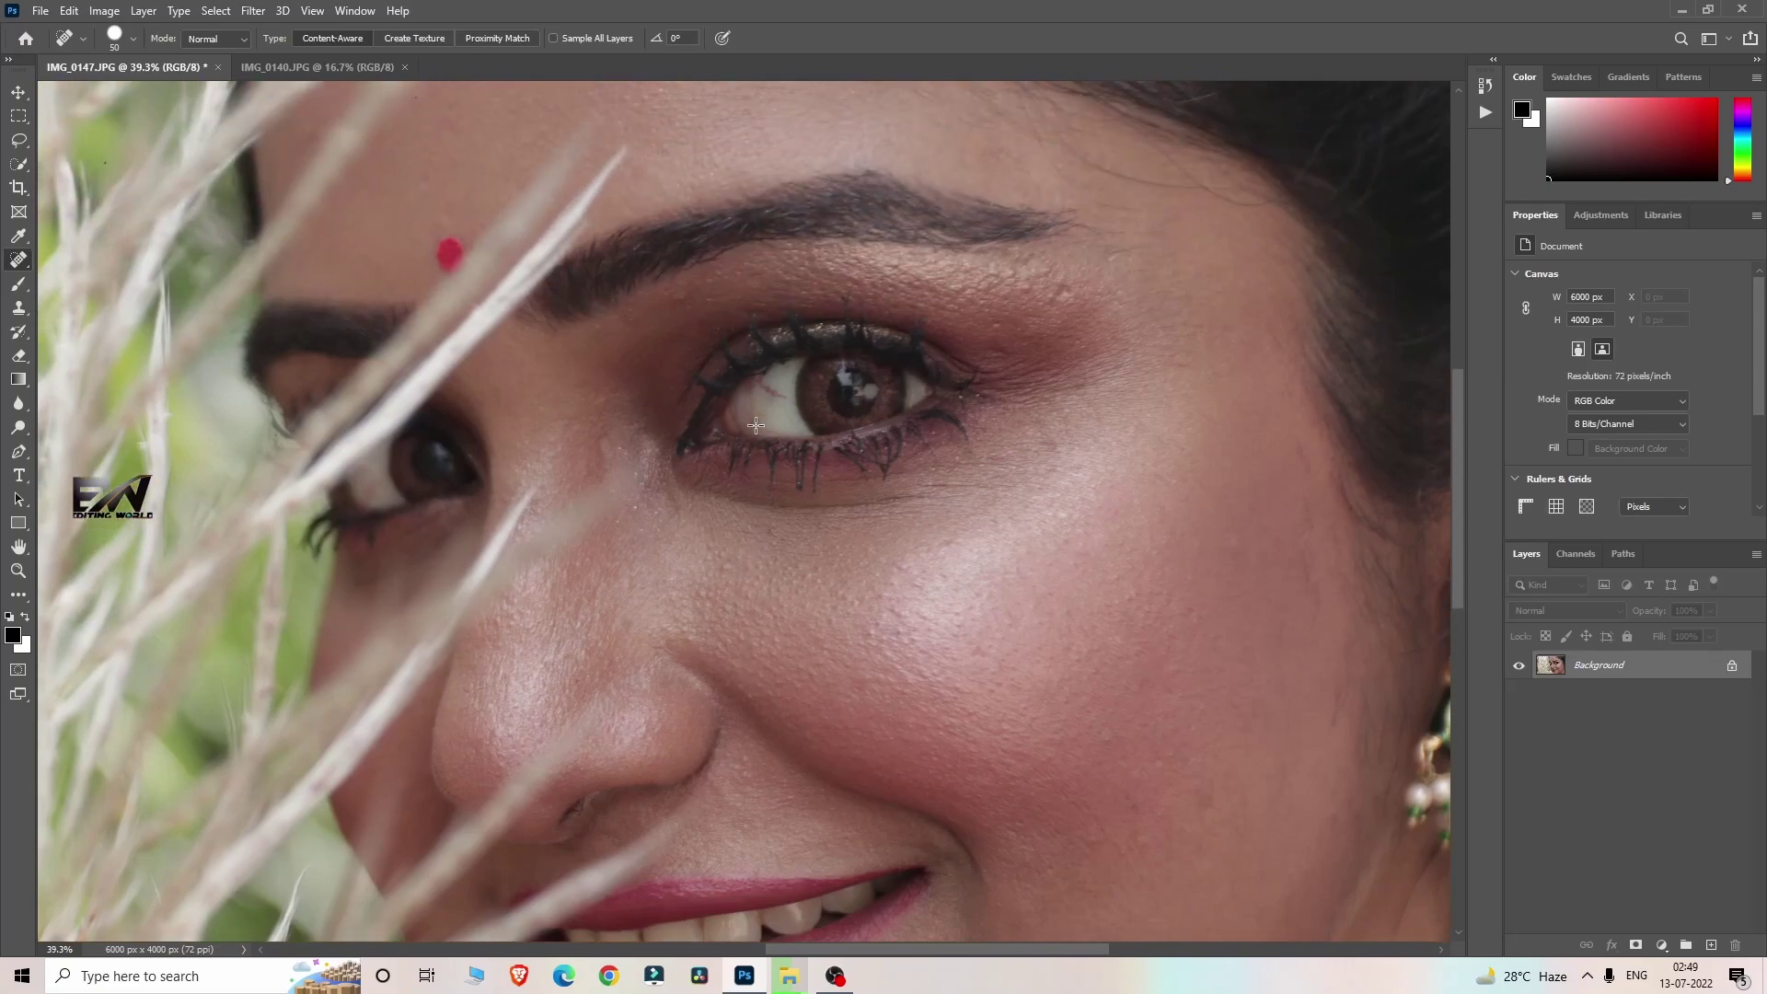
pyautogui.scroll(2, 756, 426)
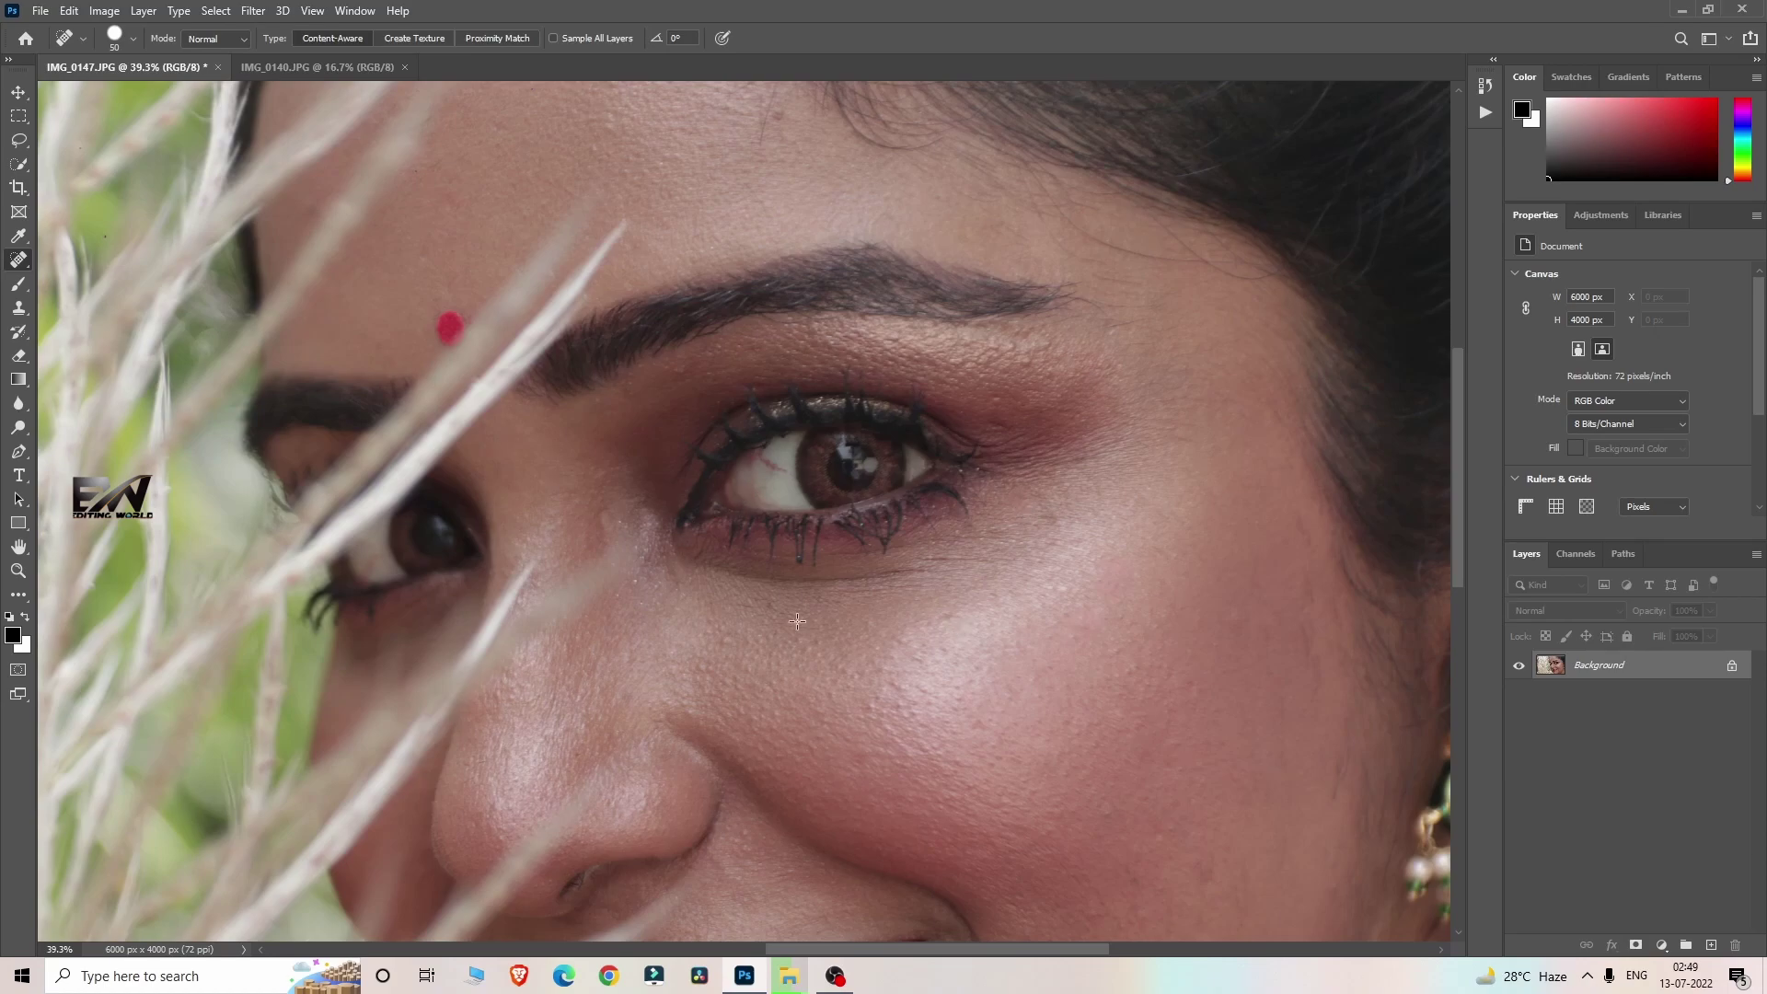
pyautogui.scroll(-4, 903, 603)
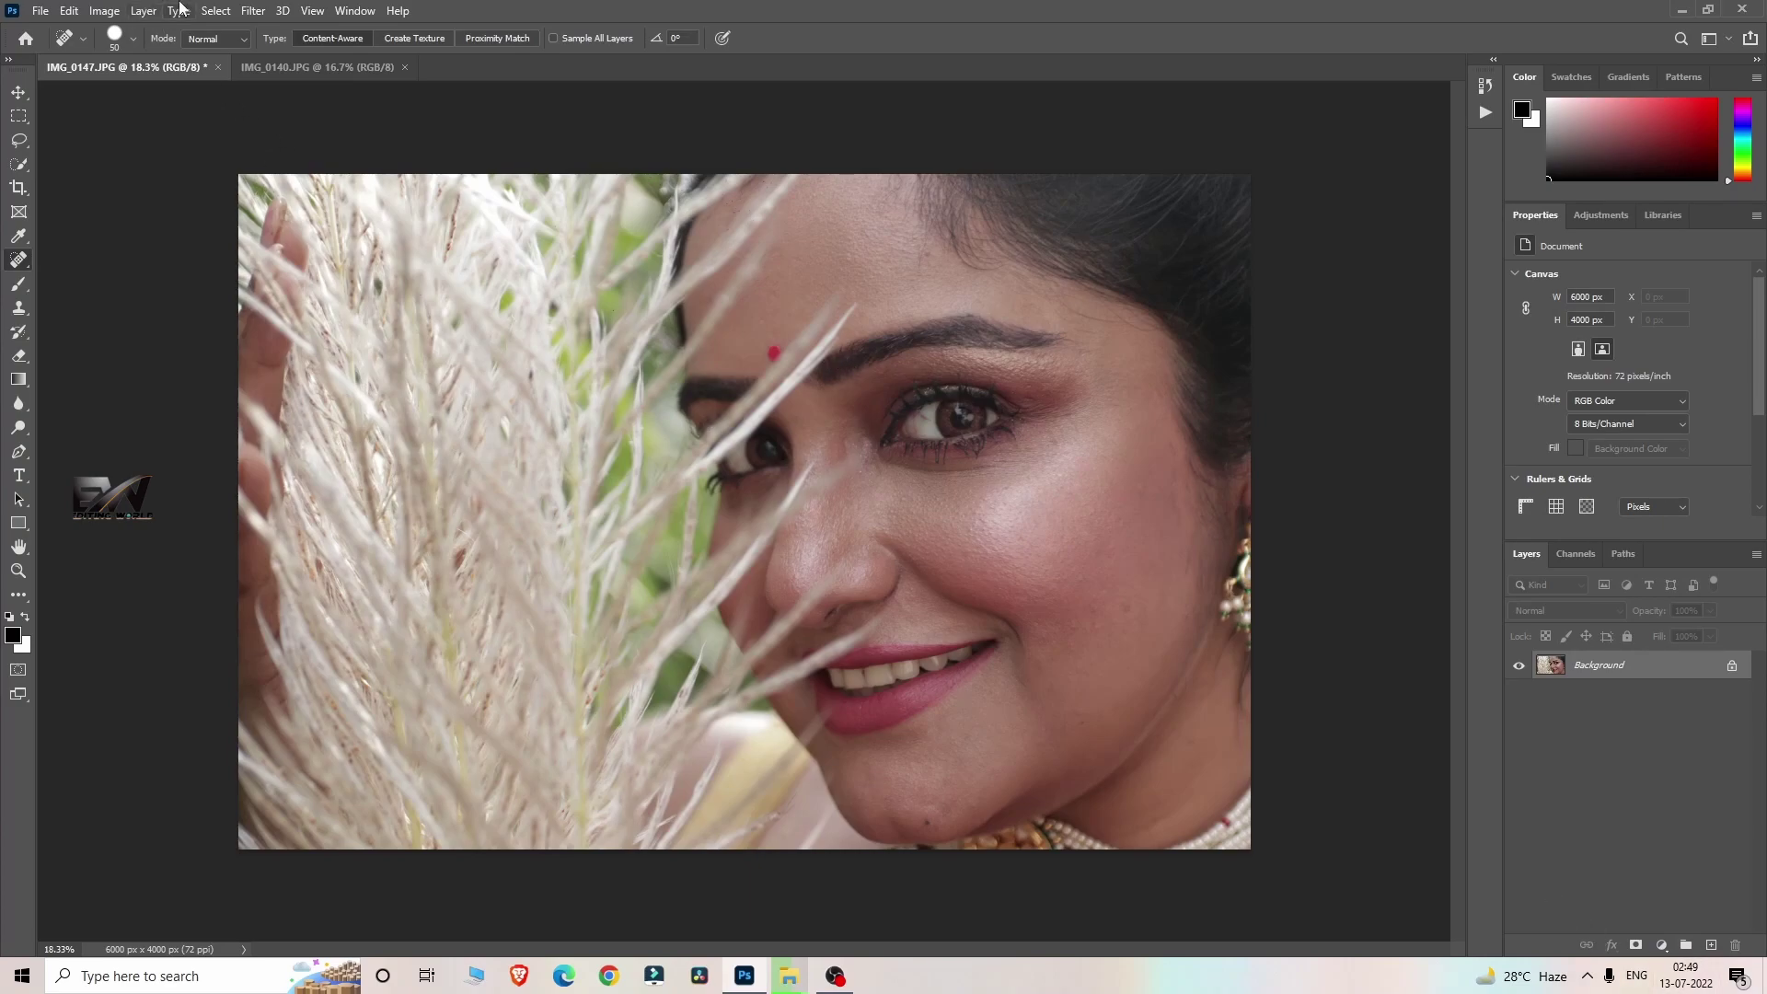
# Open the SkinFiner filter from Photo-Toolbox on IMG_0147.JPG and compare the cheek before and after smoothing at 1:1.
pyautogui.click(253, 11)
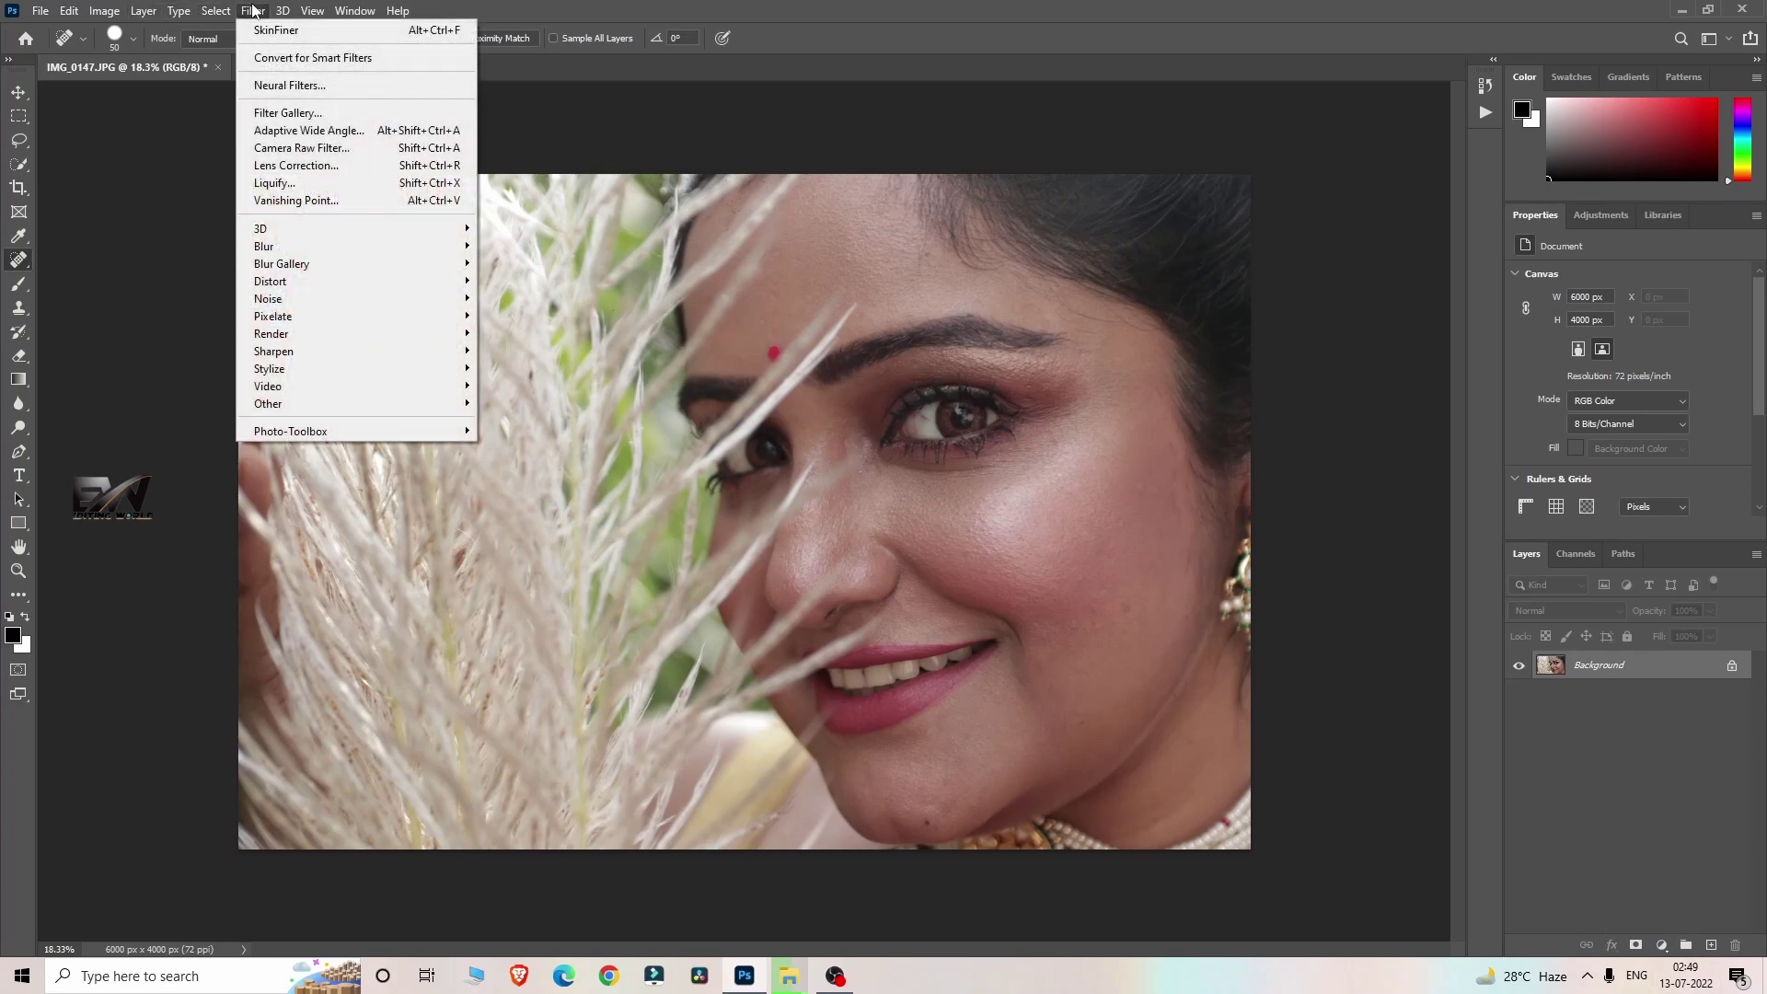
pyautogui.moveTo(282, 437)
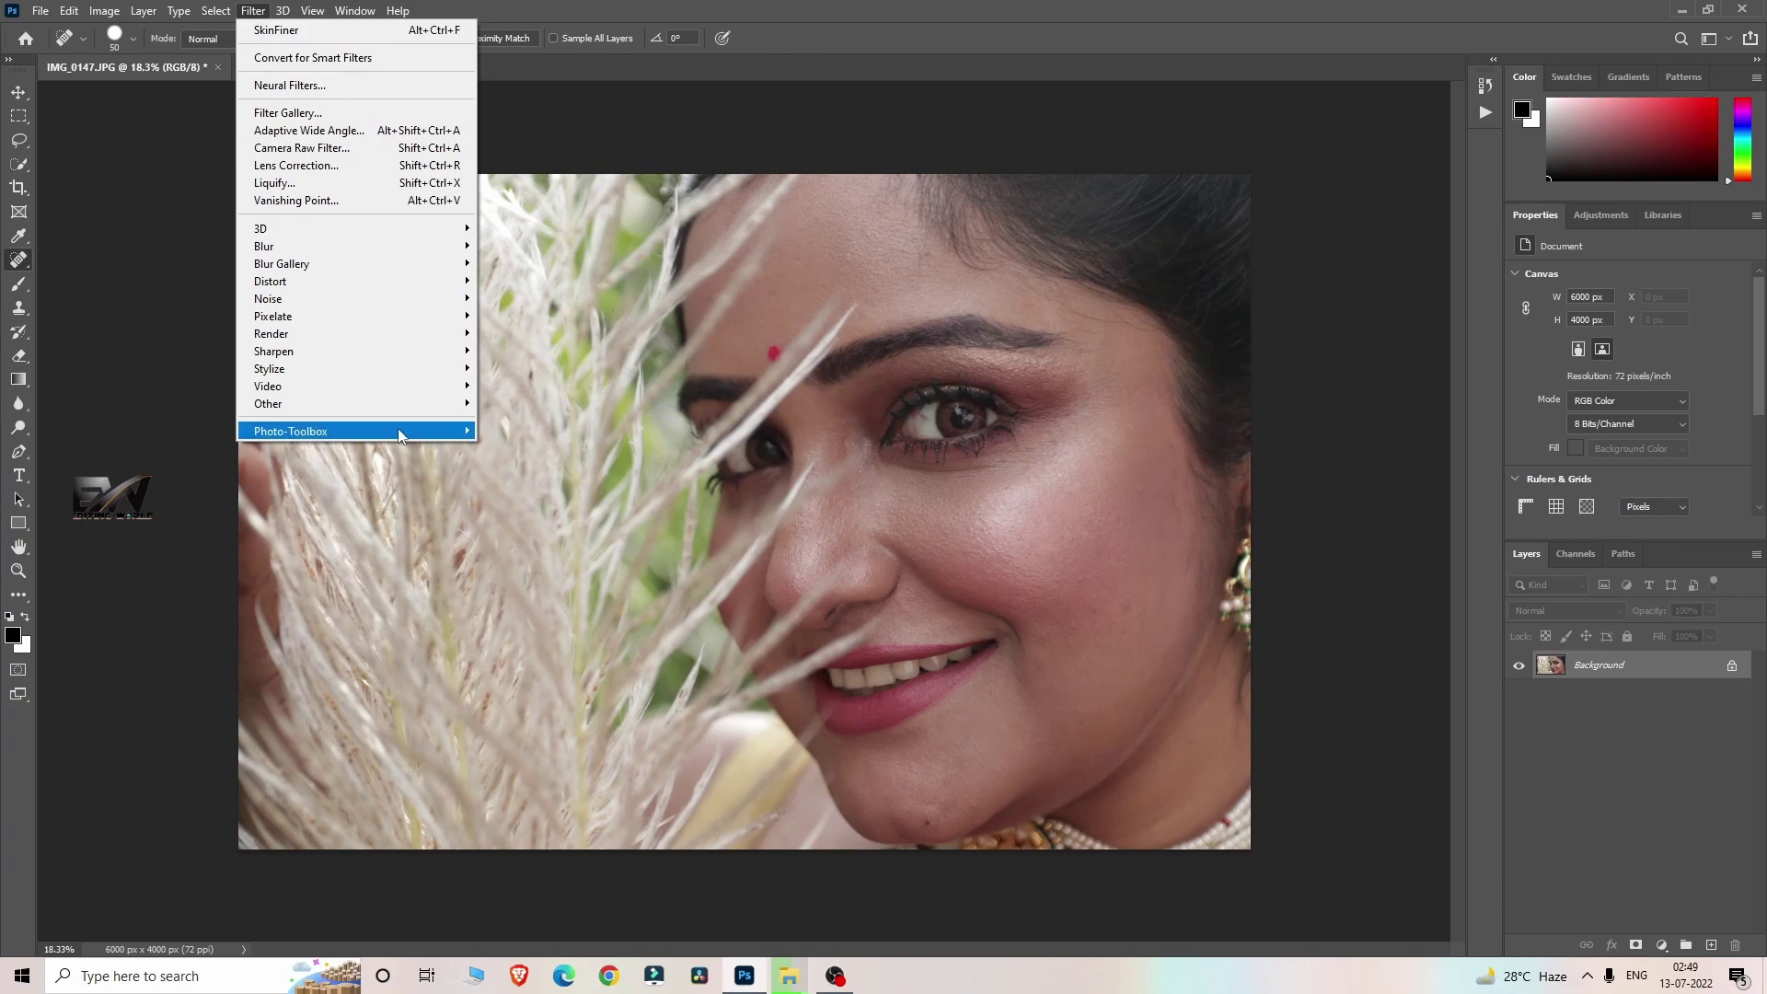
pyautogui.click(534, 428)
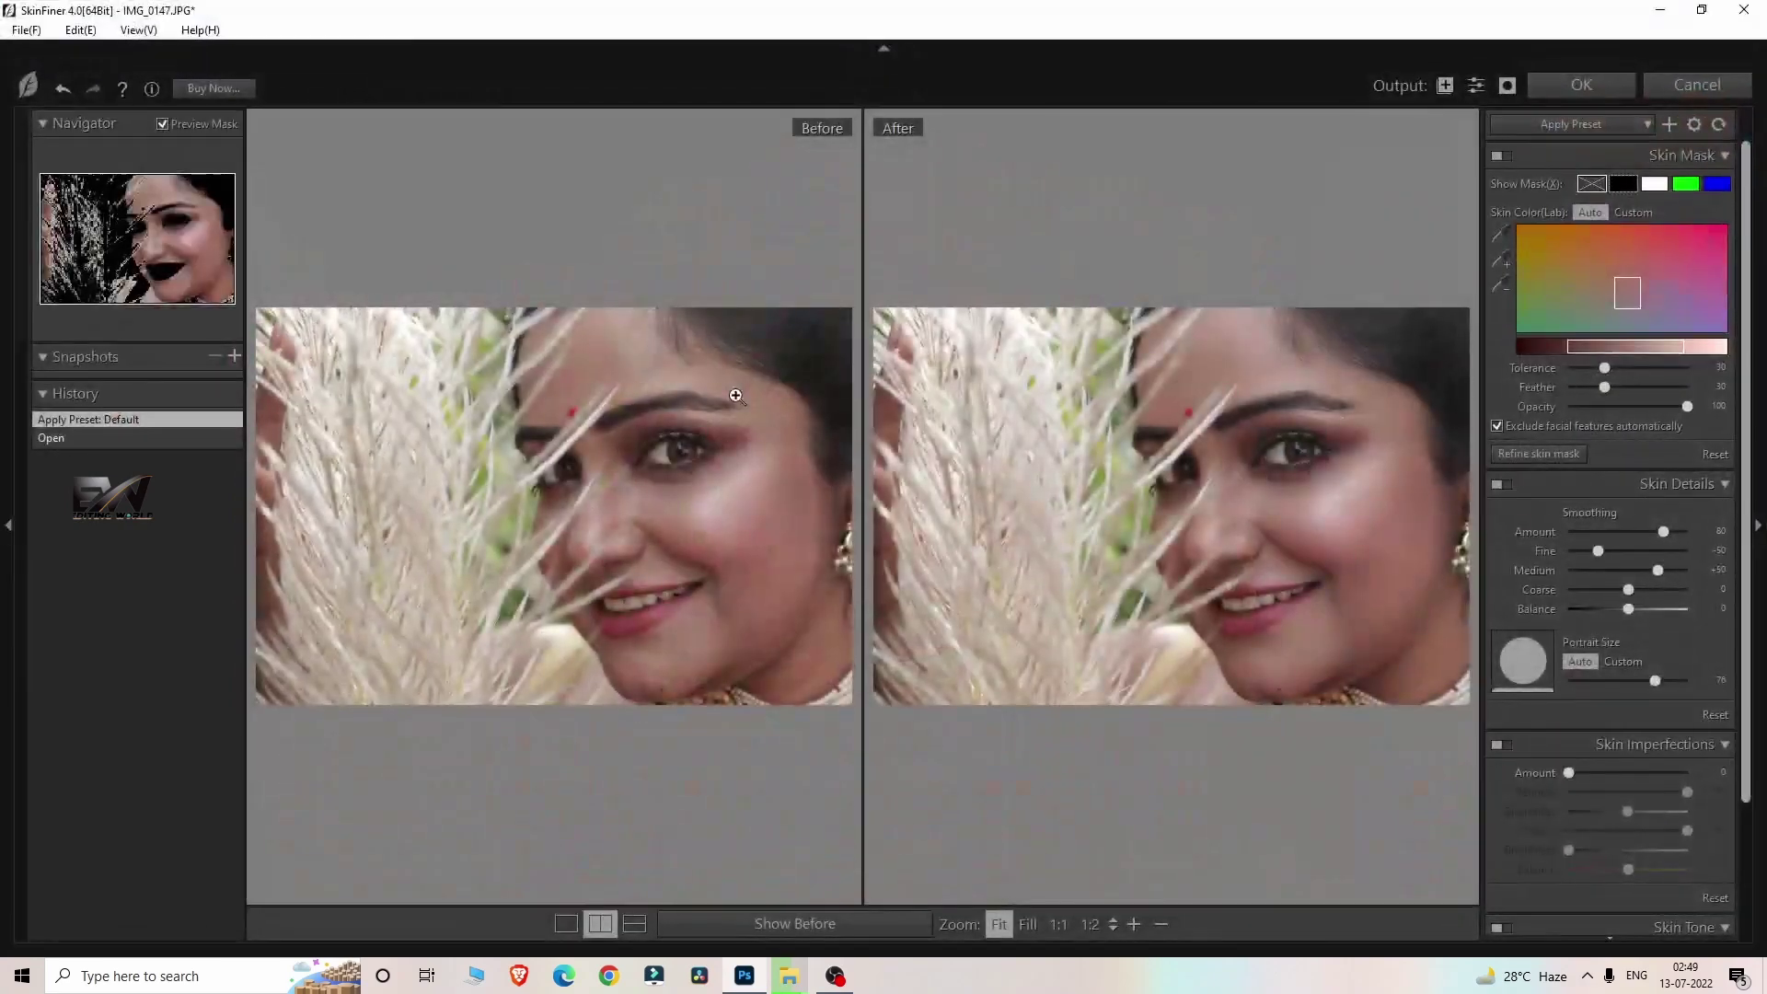
pyautogui.click(1349, 495)
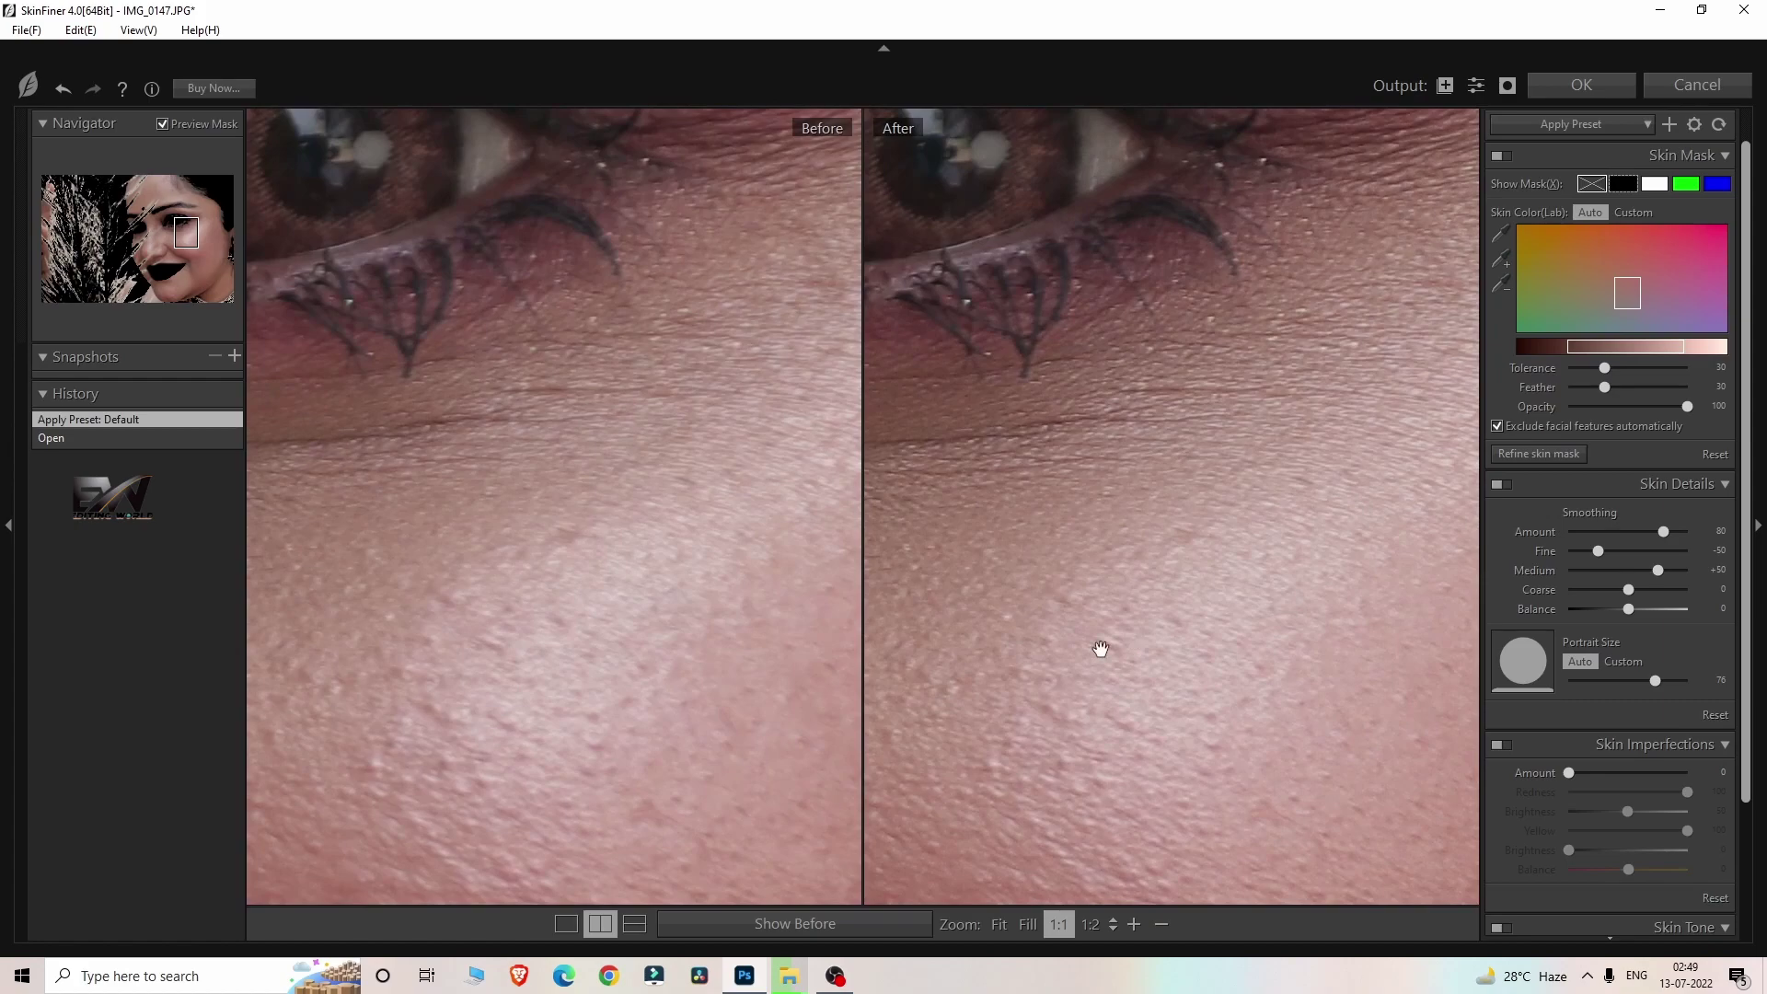
pyautogui.click(998, 596)
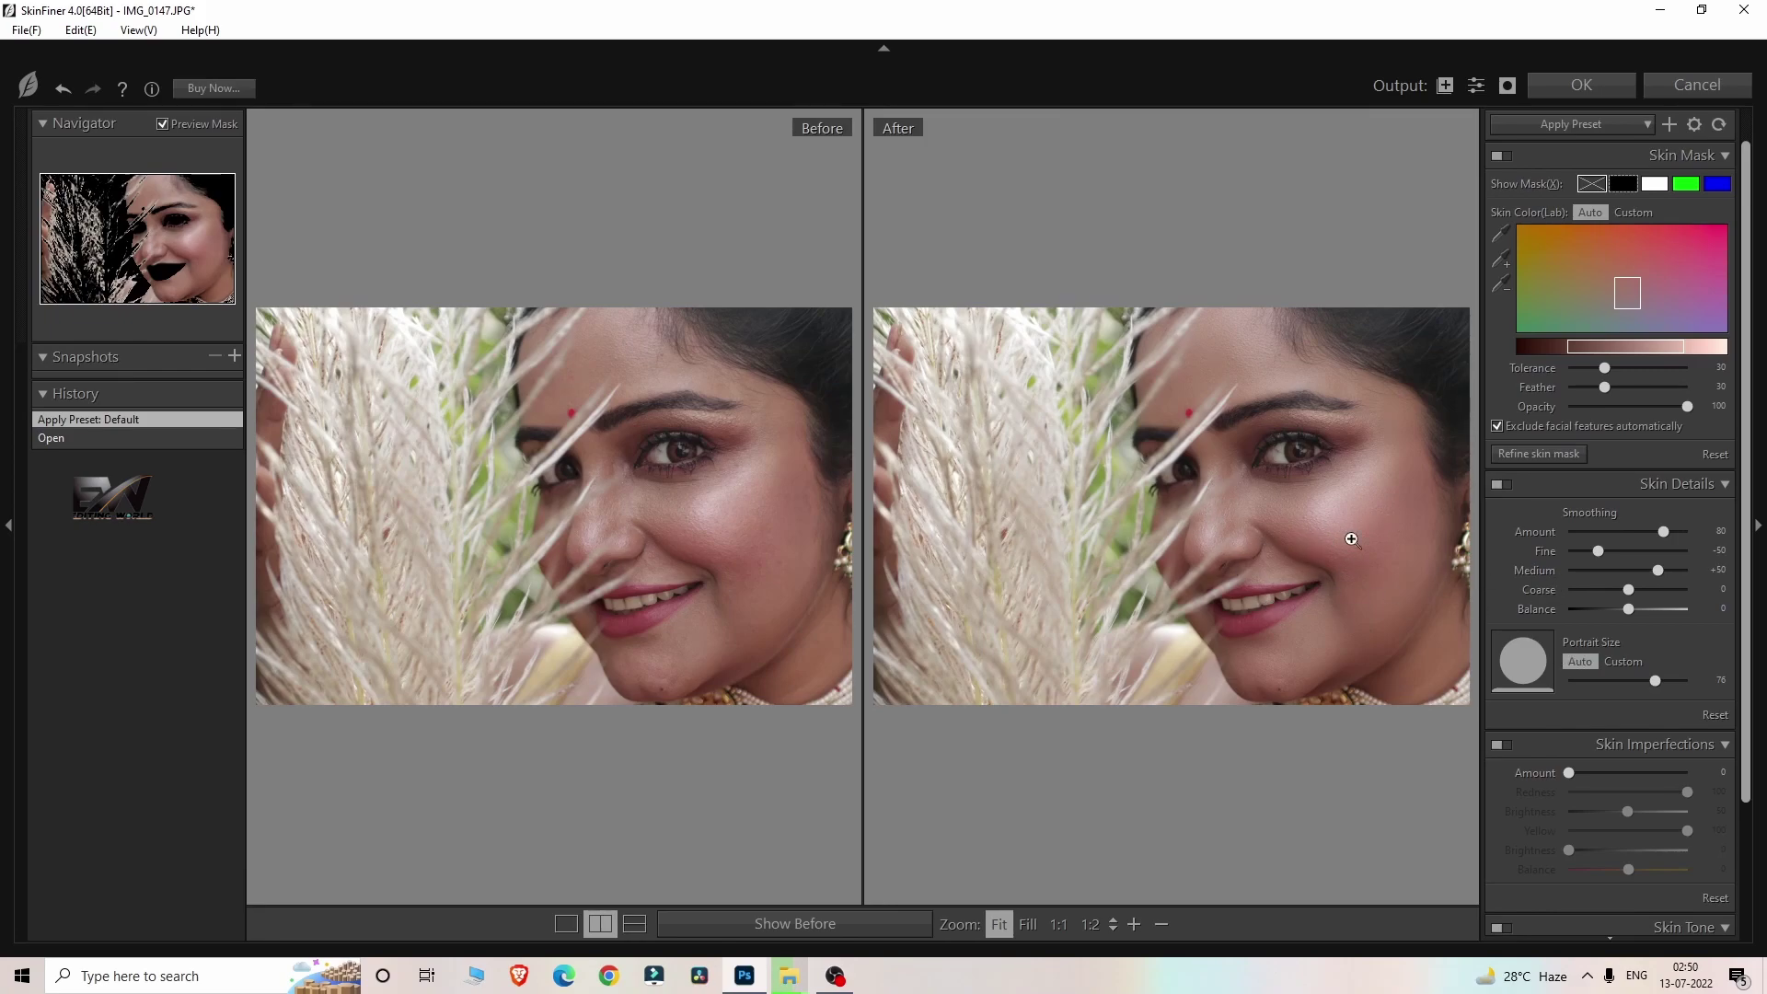
# Set the skin tone brightness to +42 and saturation to +25, and apply the SkinFiner filter.
pyautogui.scroll(-3, 1649, 741)
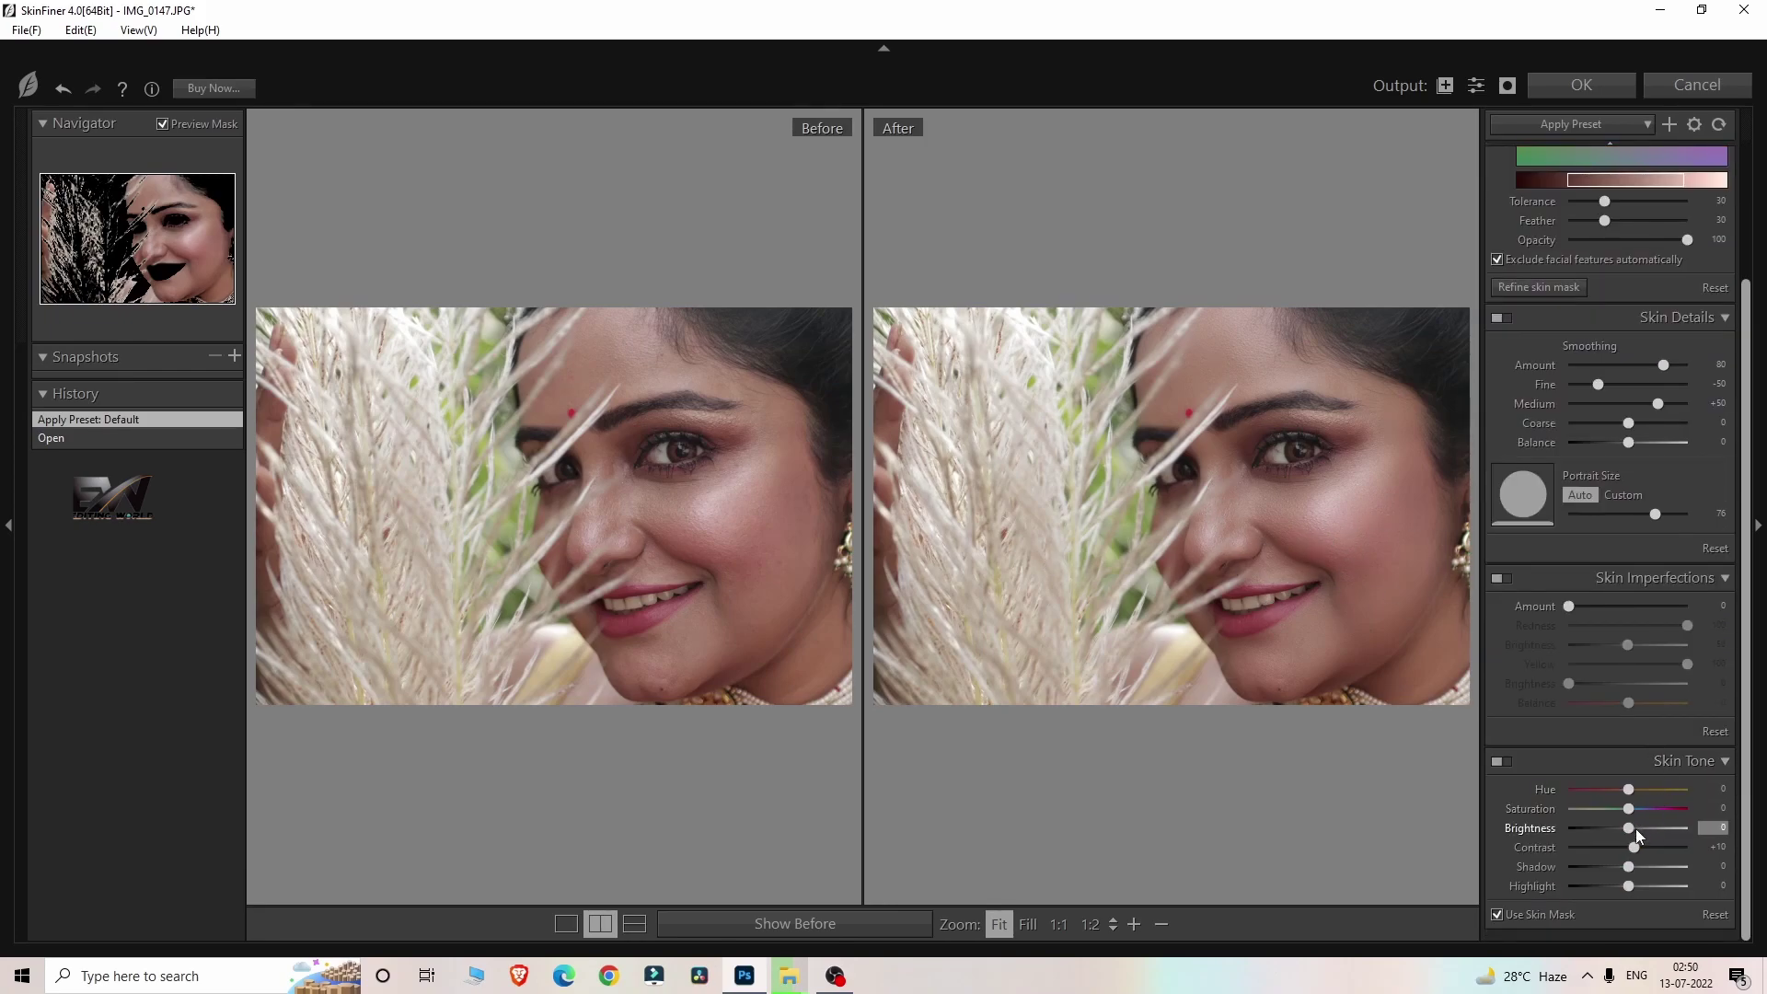
pyautogui.moveTo(1633, 828); pyautogui.dragTo(1657, 825)
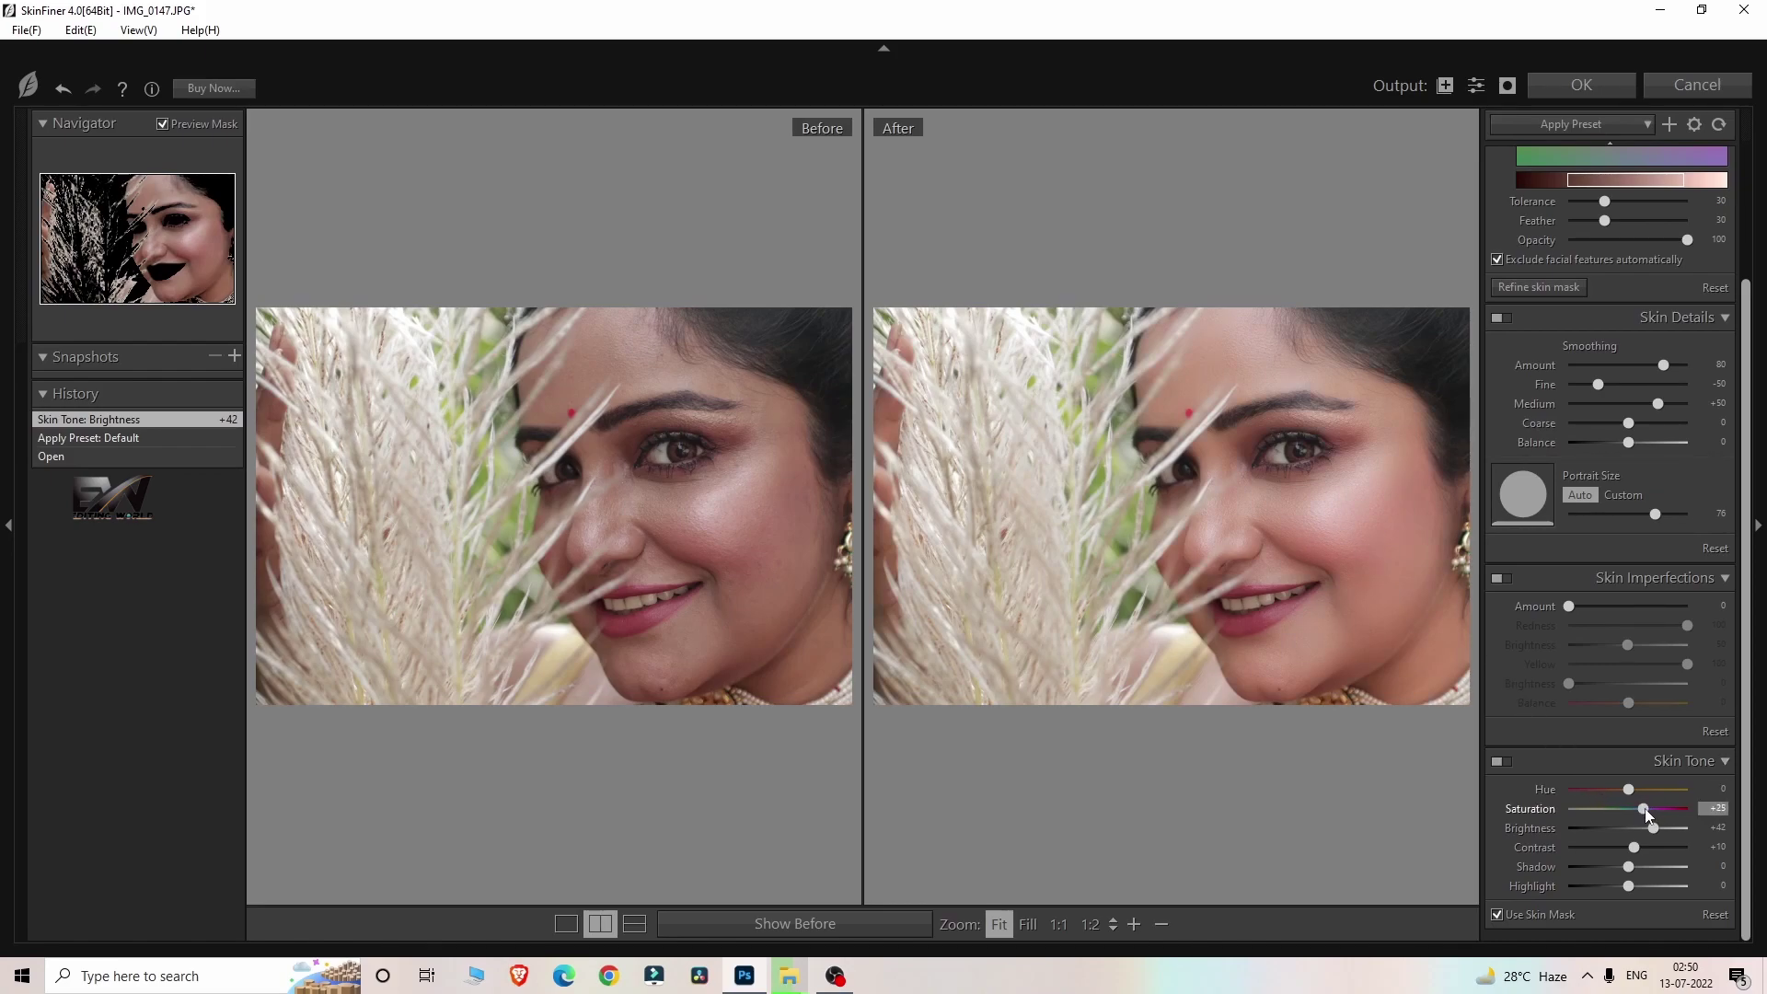
pyautogui.moveTo(1647, 814); pyautogui.dragTo(1645, 810)
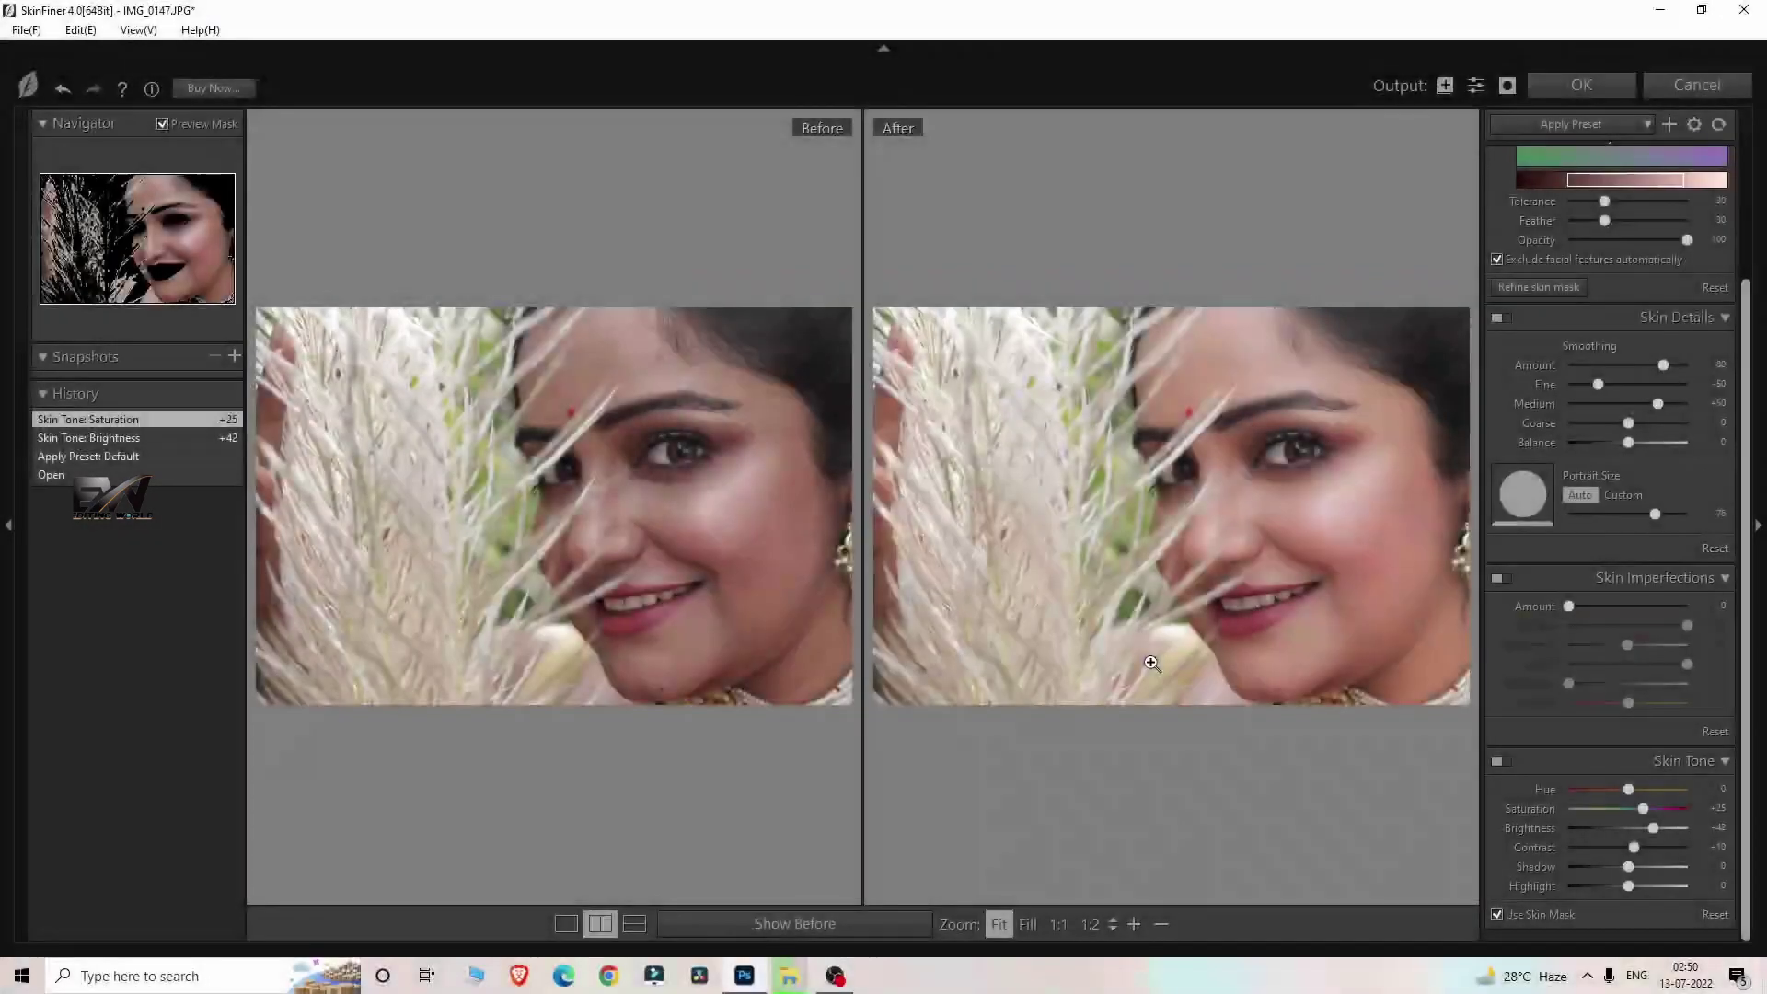
pyautogui.click(1582, 84)
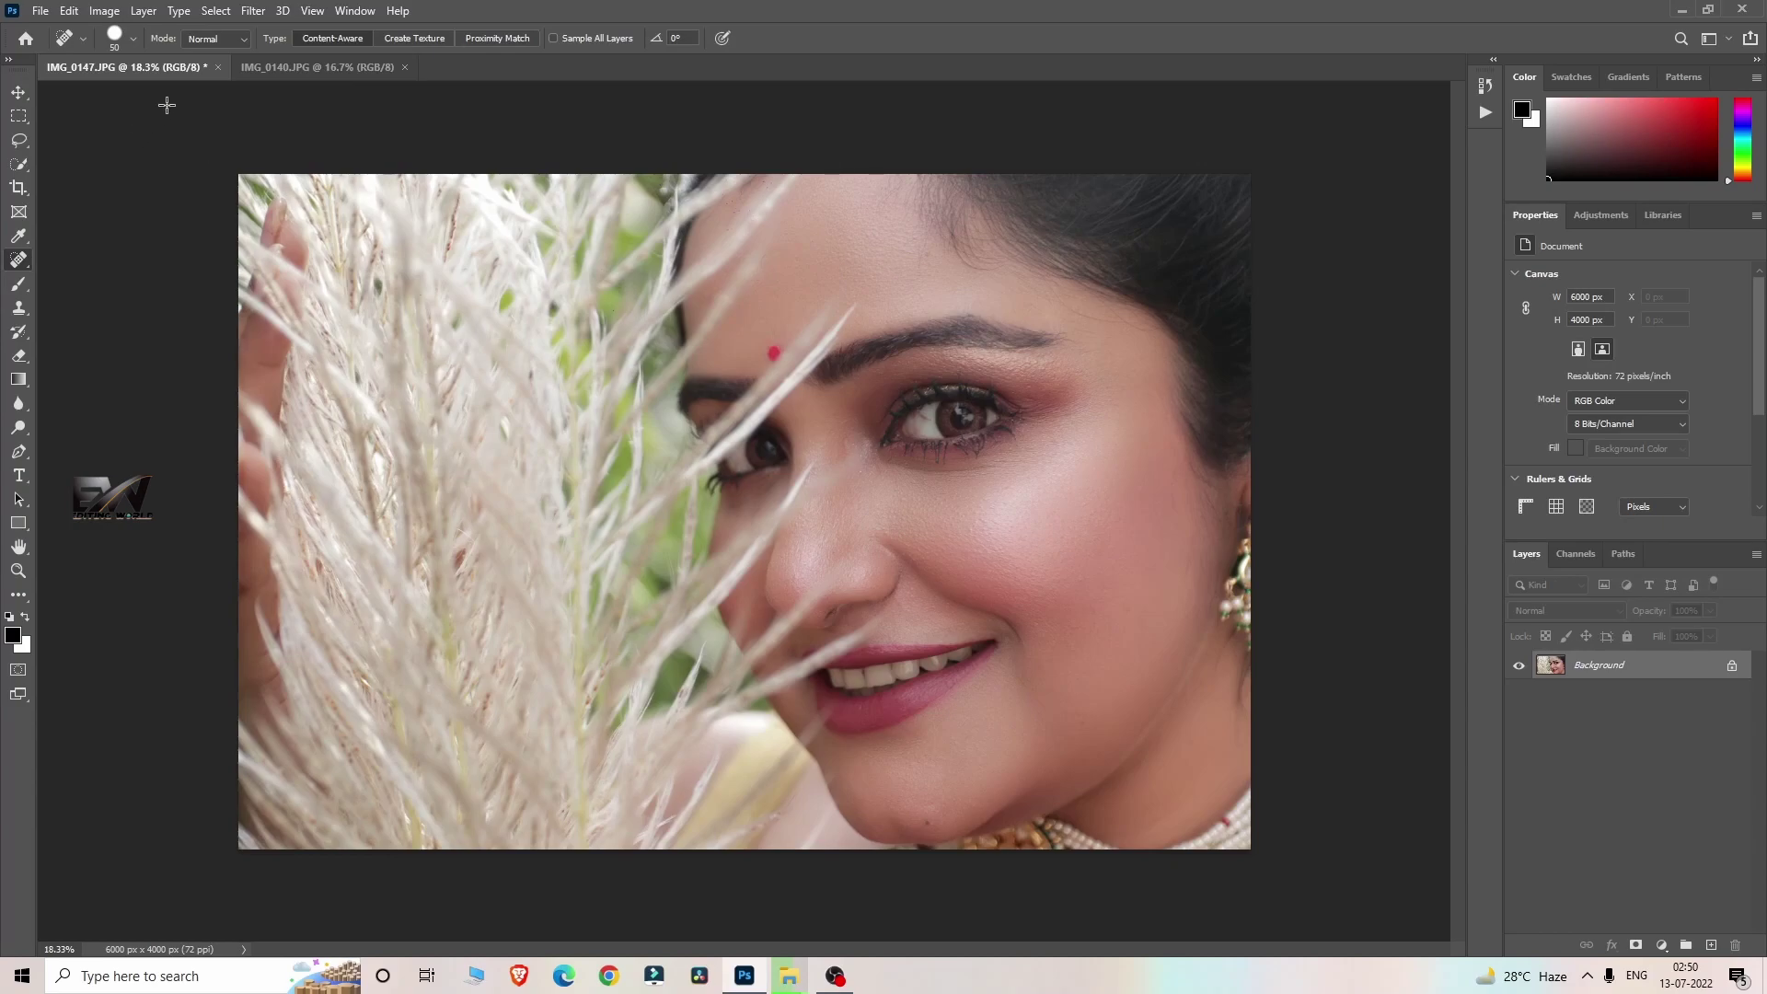
# In IMG_0140.JPG, remove the stray grass strand below the lips and heal the spots on the lower cheek with the Spot Healing Brush.
pyautogui.click(269, 70)
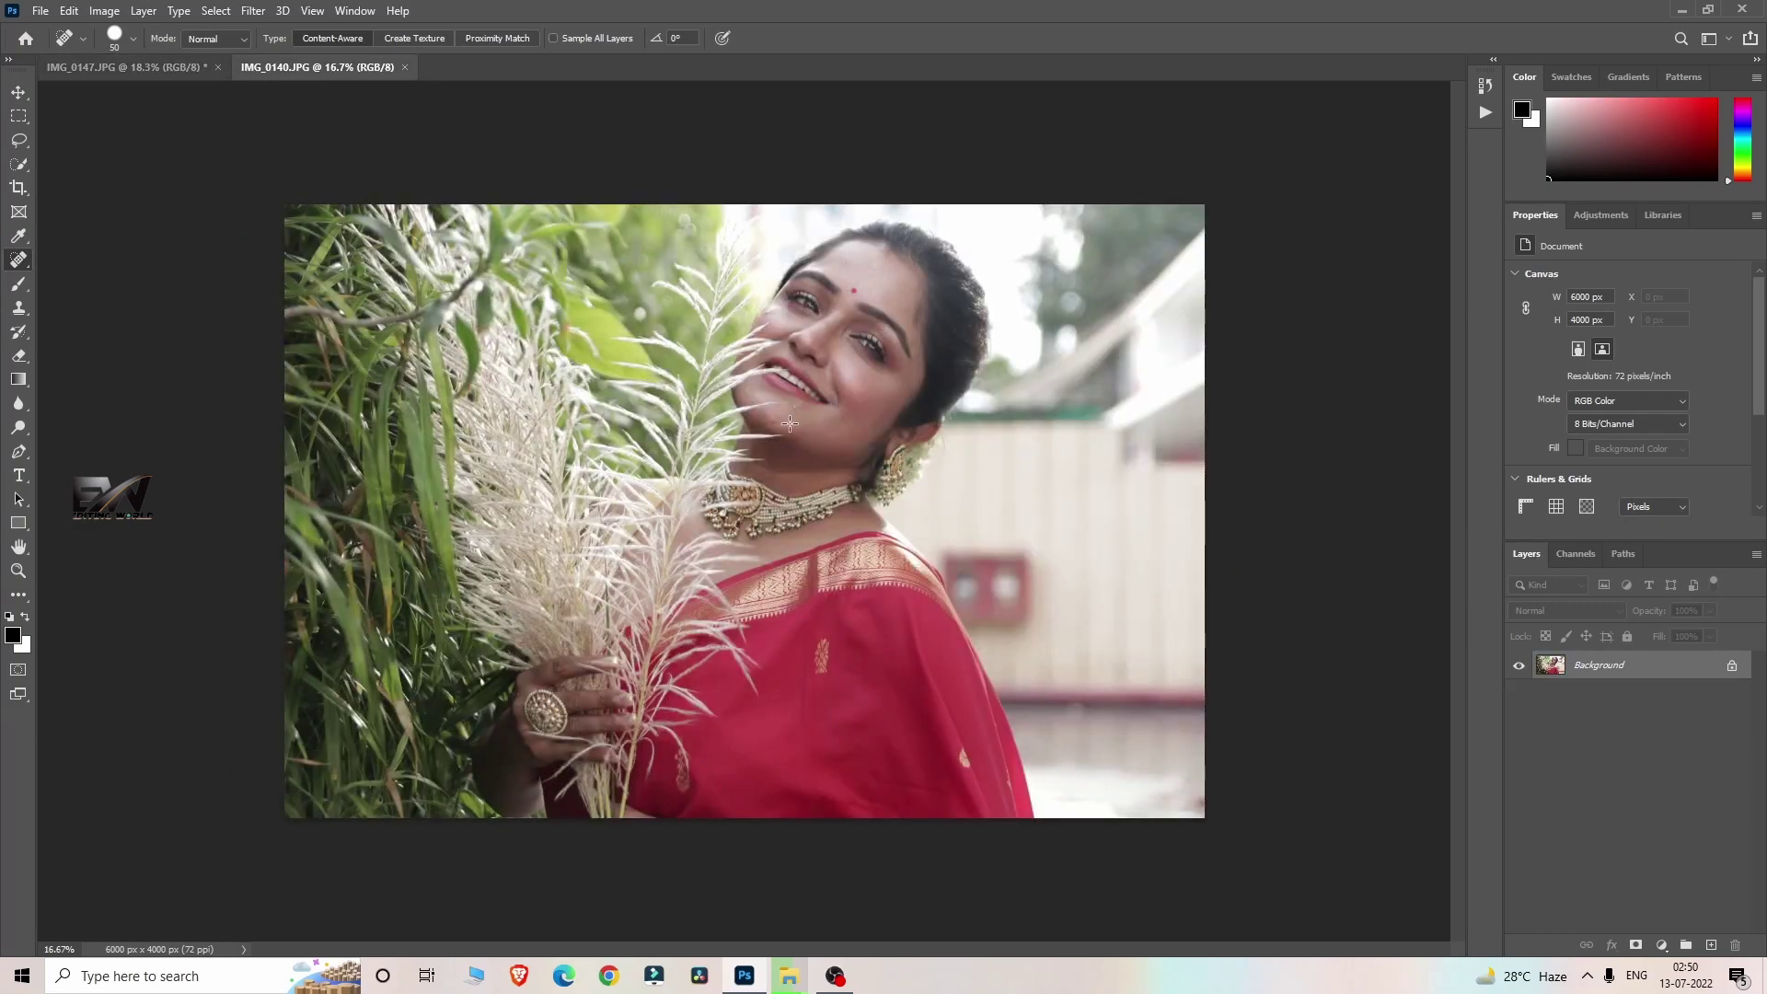
pyautogui.scroll(2, 803, 405)
pyautogui.scroll(8, 802, 406)
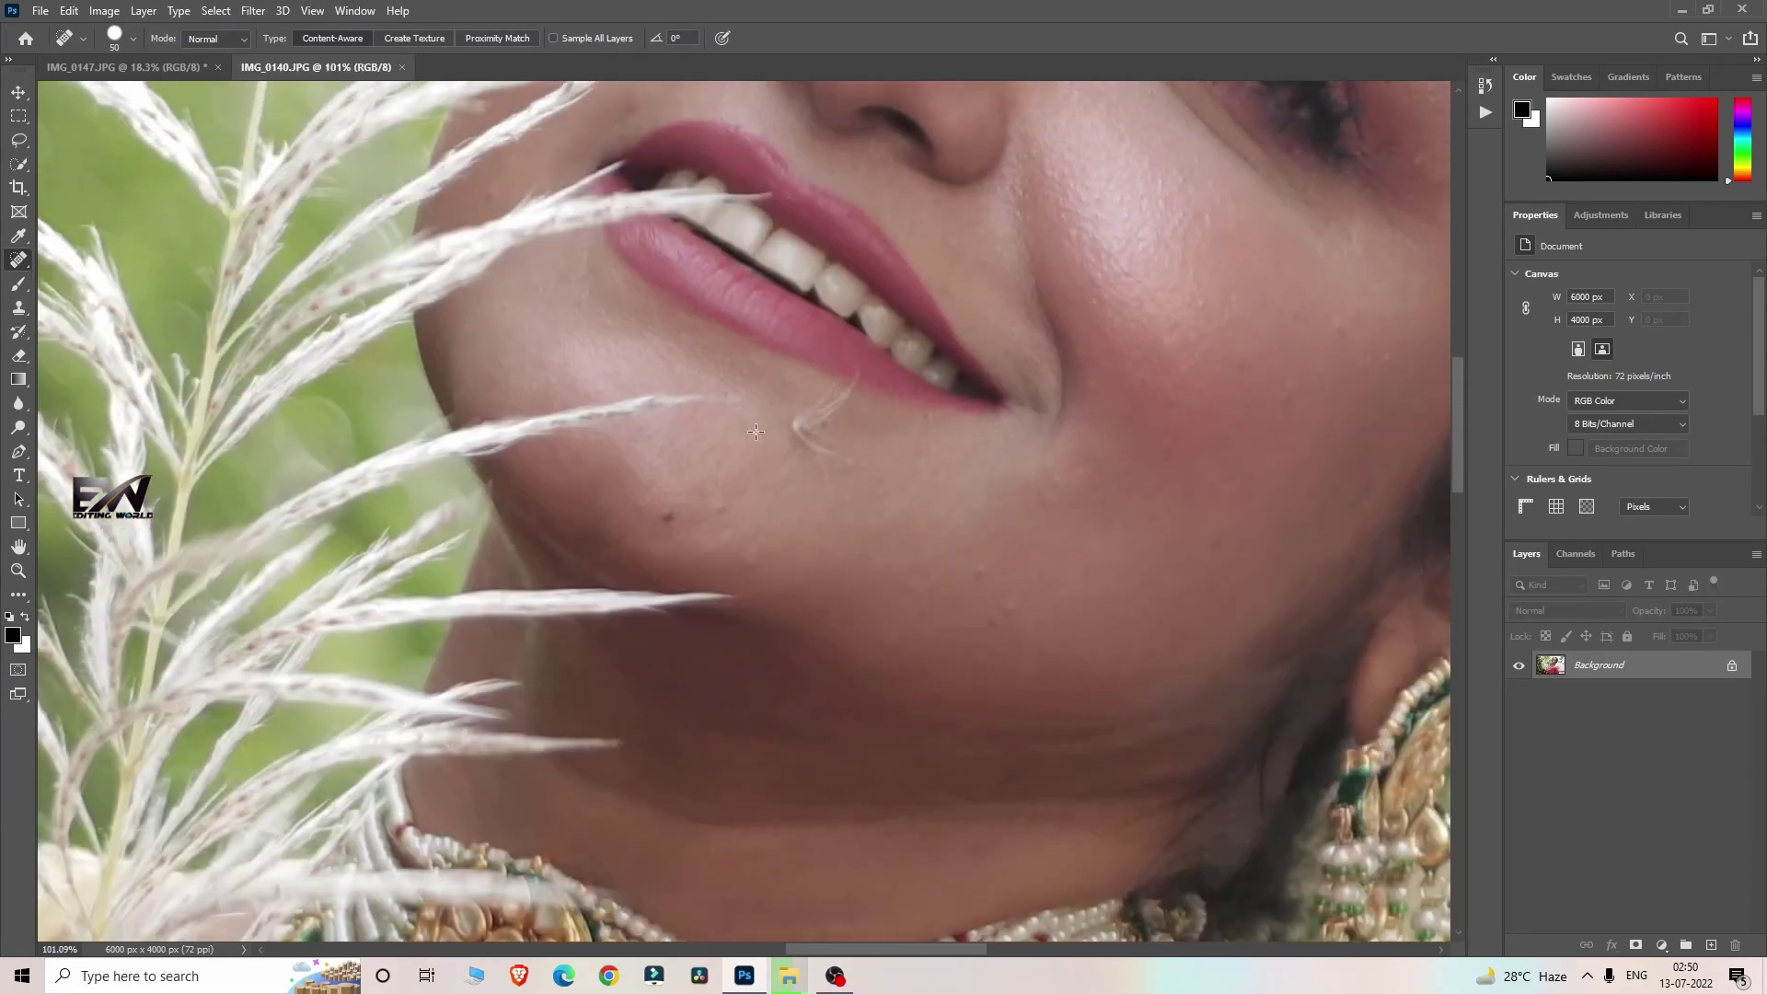
pyautogui.moveTo(794, 433)
pyautogui.mouseDown()
pyautogui.moveTo(789, 414)
pyautogui.moveTo(837, 408)
pyautogui.moveTo(809, 445)
pyautogui.moveTo(881, 467)
pyautogui.mouseUp()
pyautogui.click(843, 398)
pyautogui.click(857, 367)
pyautogui.click(1012, 606)
pyautogui.click(975, 567)
# Heal the bright marks at the outer edge of the cheek, beneath the eye nearest the grass.
pyautogui.scroll(3, 1124, 506)
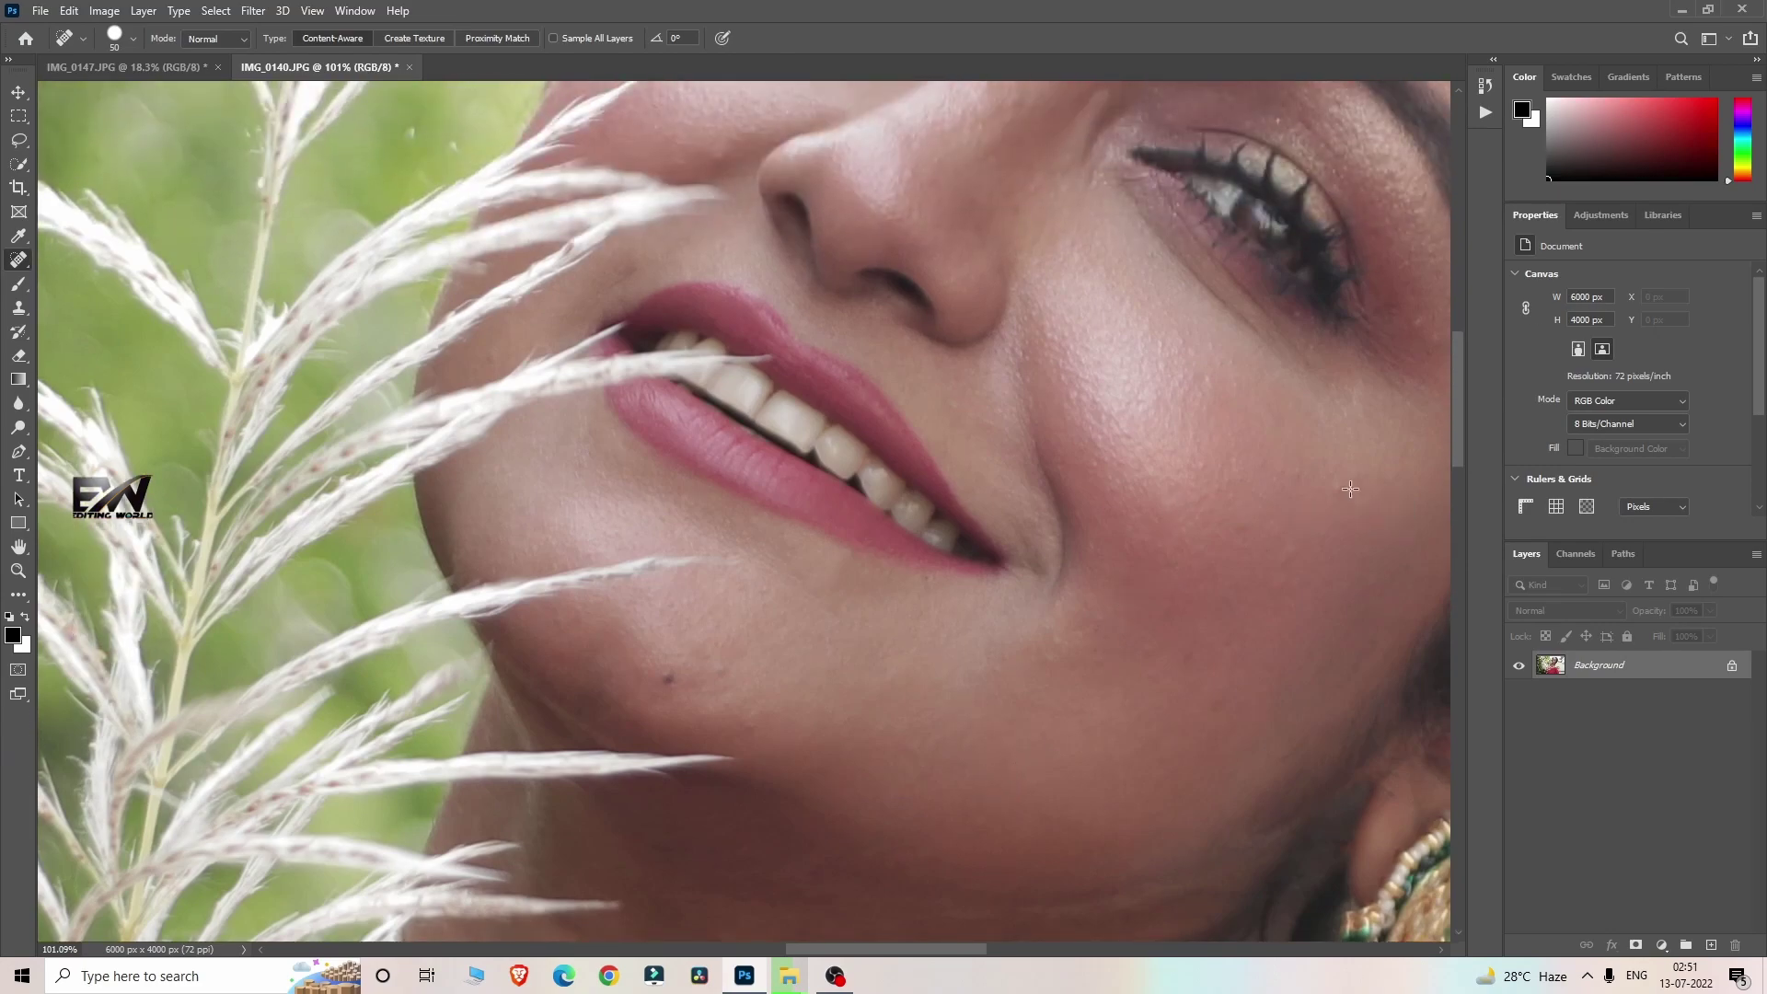
pyautogui.scroll(8, 1293, 552)
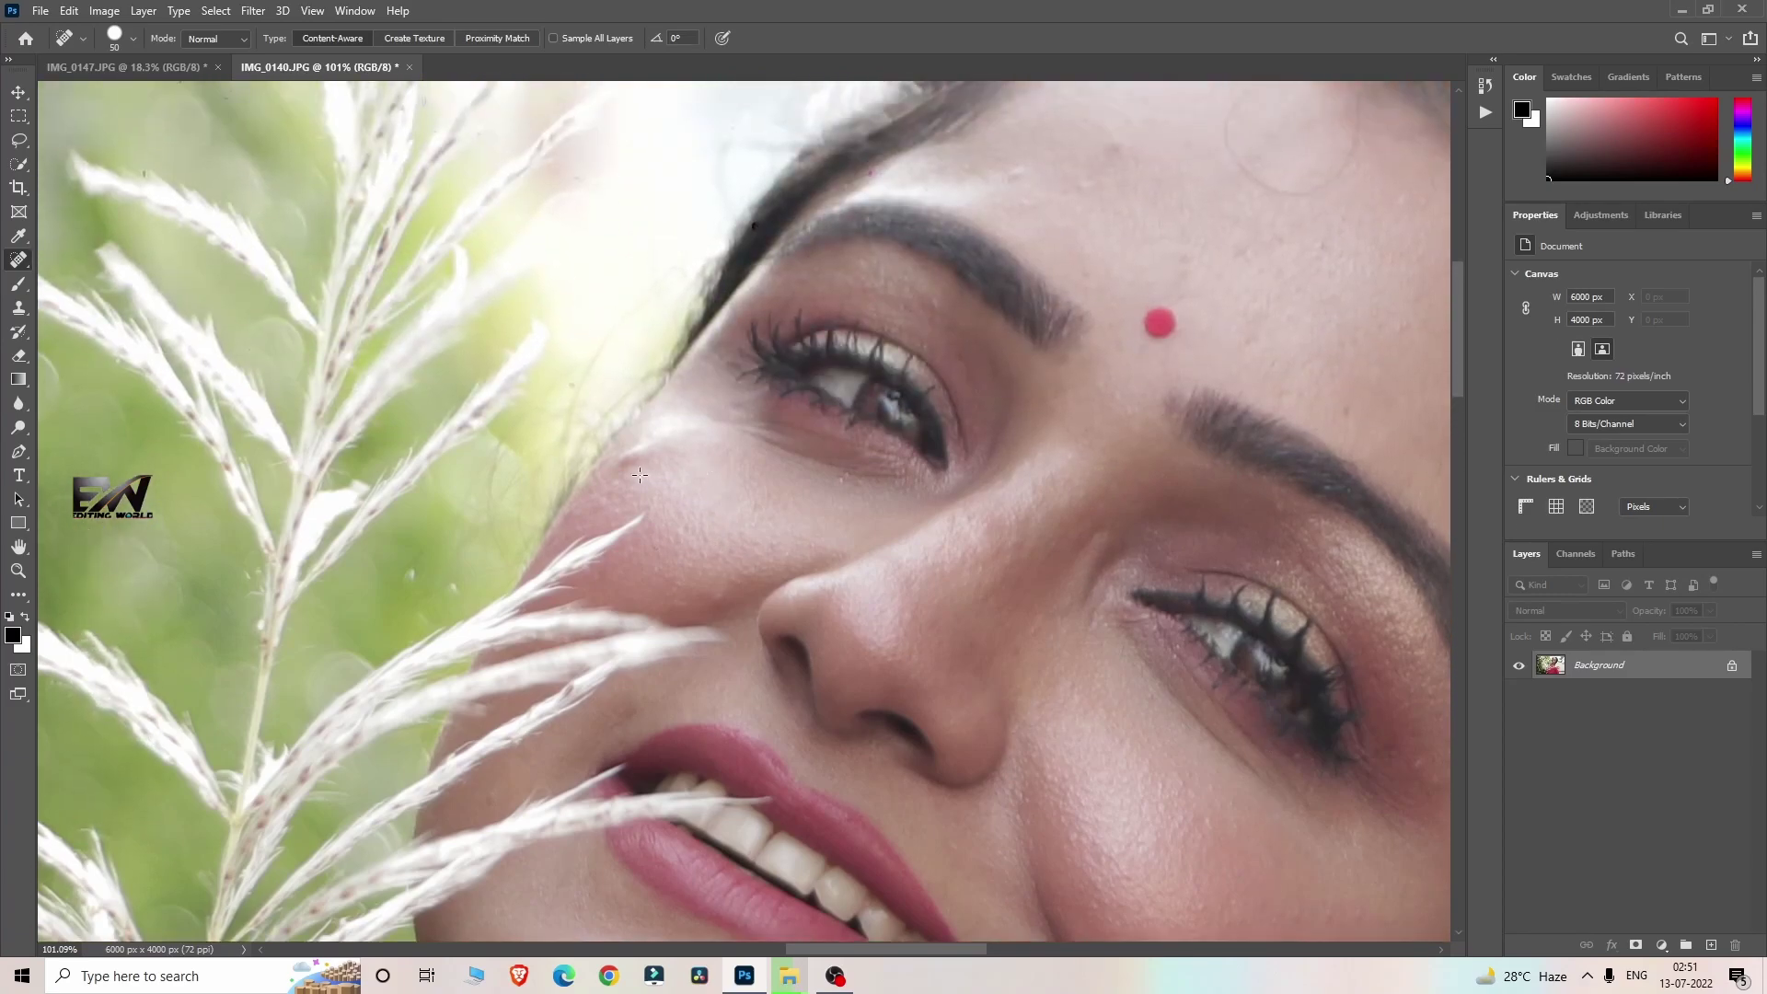
pyautogui.click(644, 450)
pyautogui.scroll(1, 769, 528)
pyautogui.scroll(1, 769, 527)
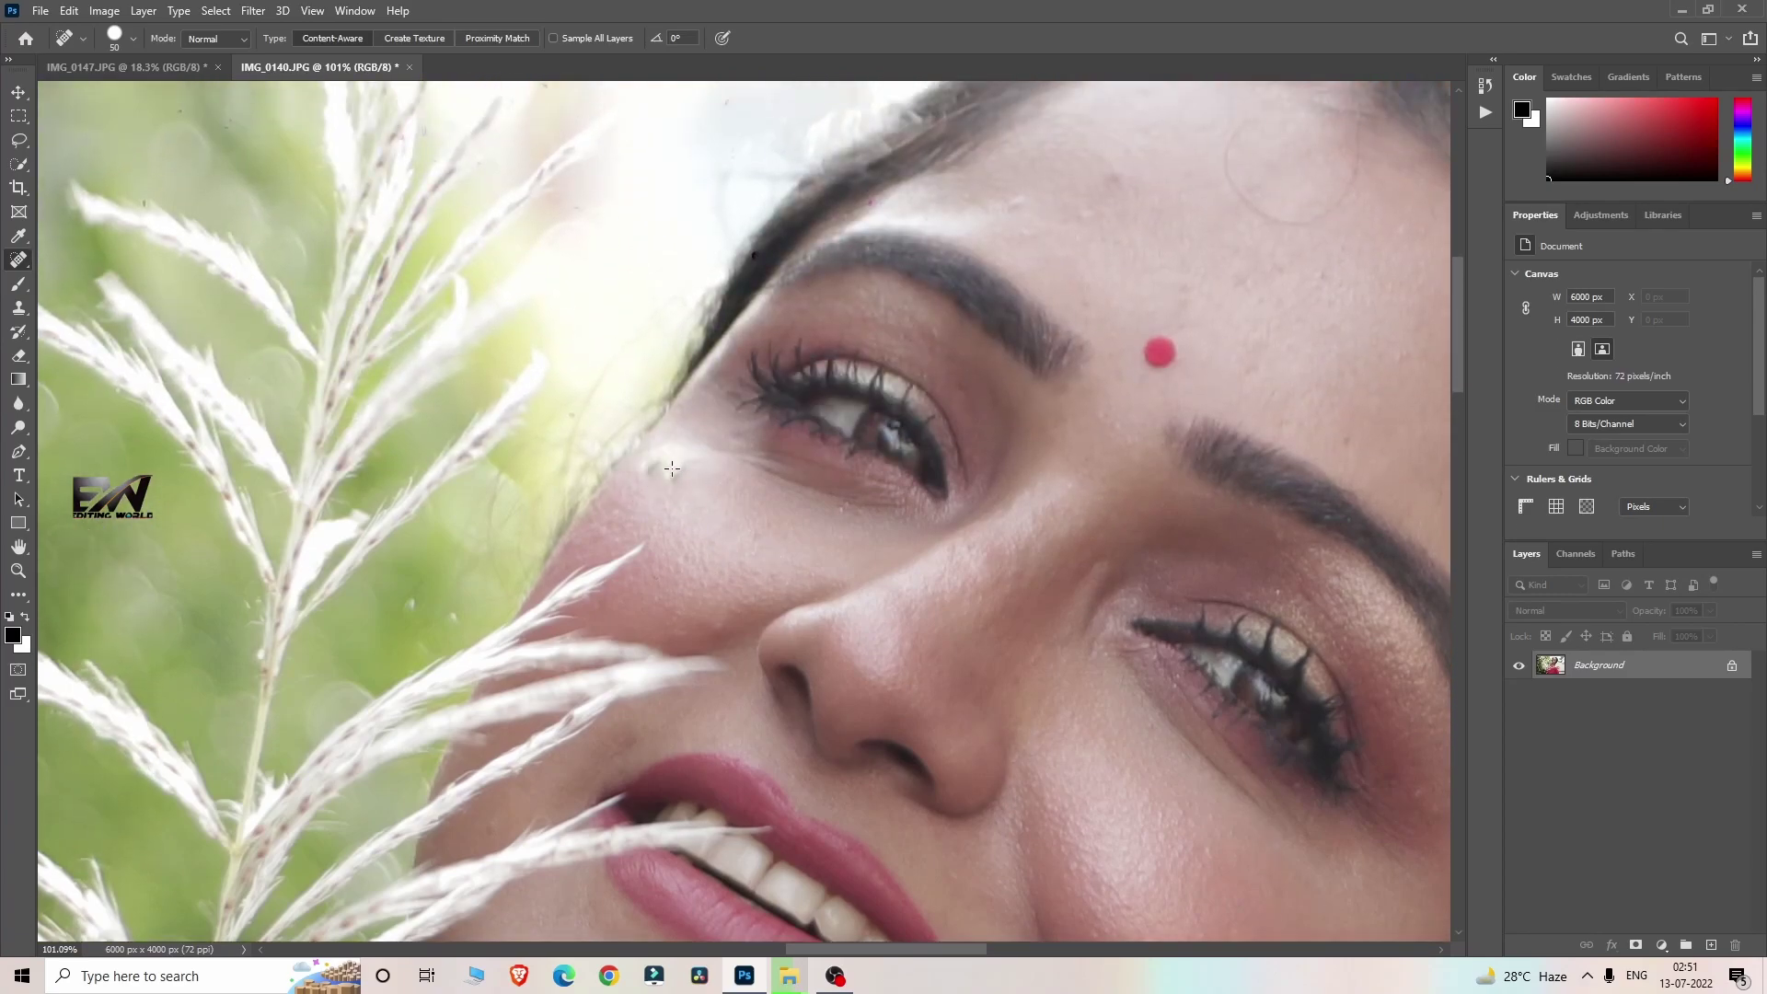
pyautogui.click(644, 467)
# Heal the blemishes on the forehead around the bindi in IMG_0140.JPG and check the whole portrait.
pyautogui.scroll(-2, 898, 529)
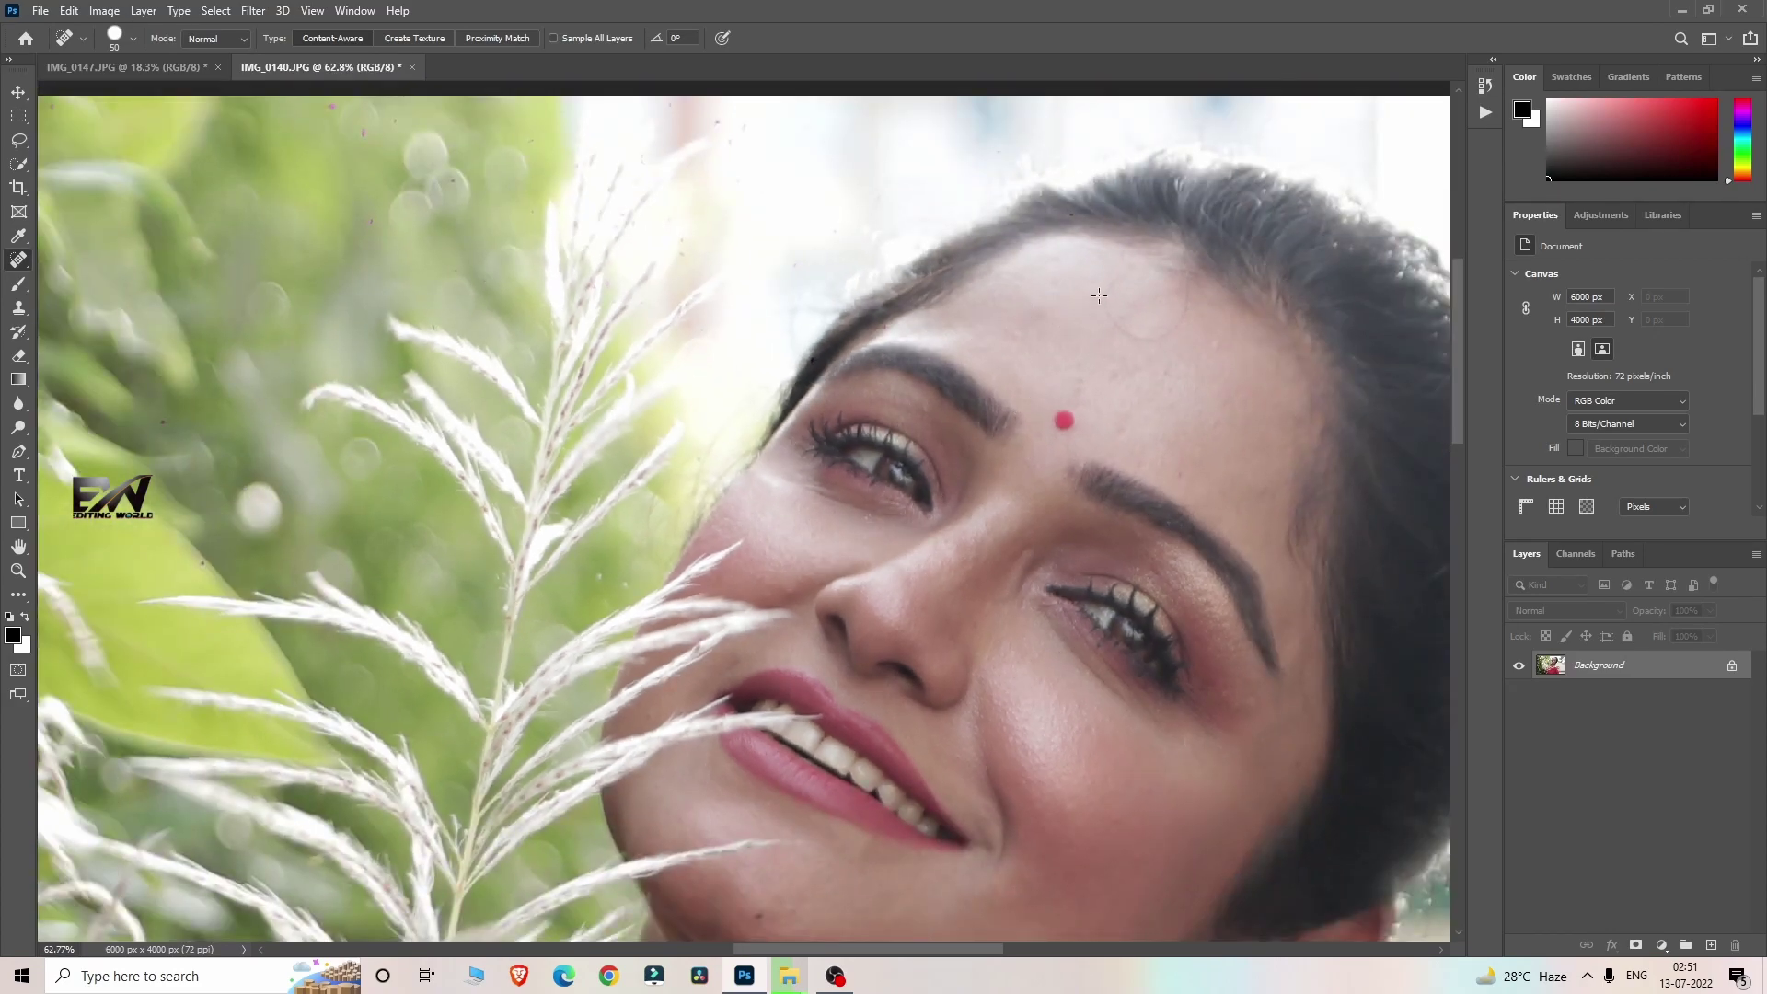
pyautogui.moveTo(1128, 331); pyautogui.dragTo(1178, 322)
pyautogui.click(1072, 384)
pyautogui.click(1143, 356)
pyautogui.scroll(-5, 1127, 433)
pyautogui.scroll(3, 973, 647)
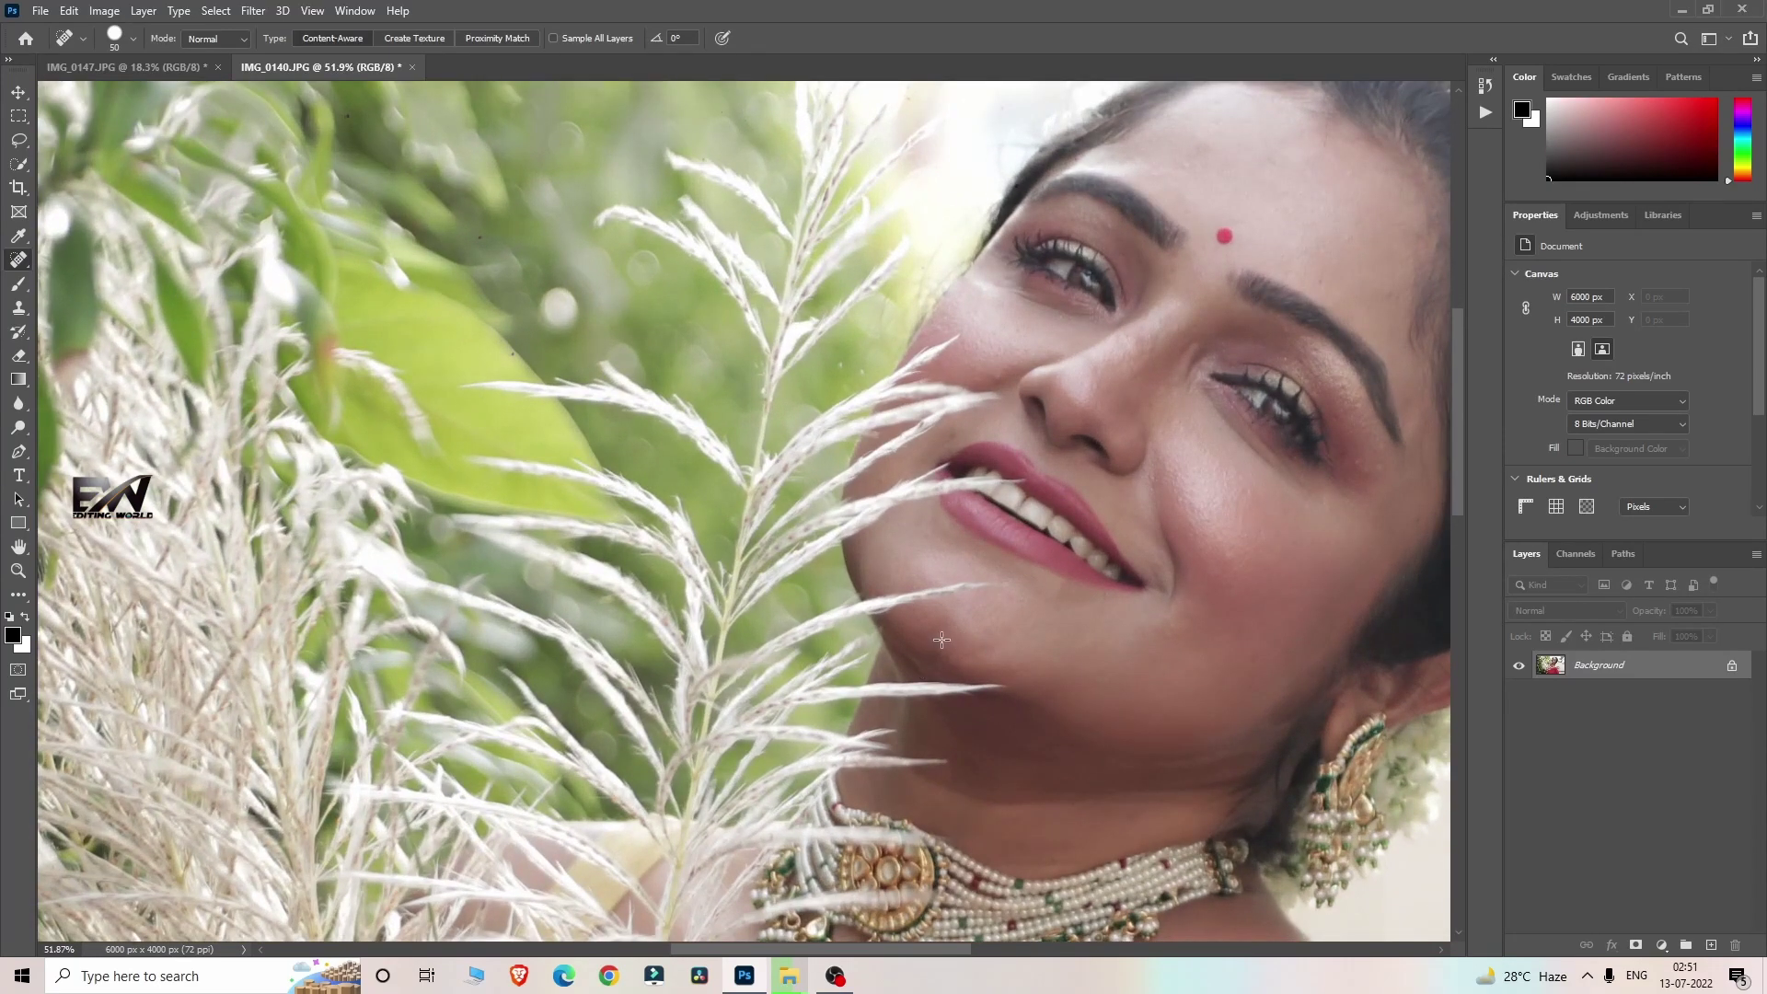
pyautogui.scroll(-5, 1142, 626)
pyautogui.scroll(2, 1142, 626)
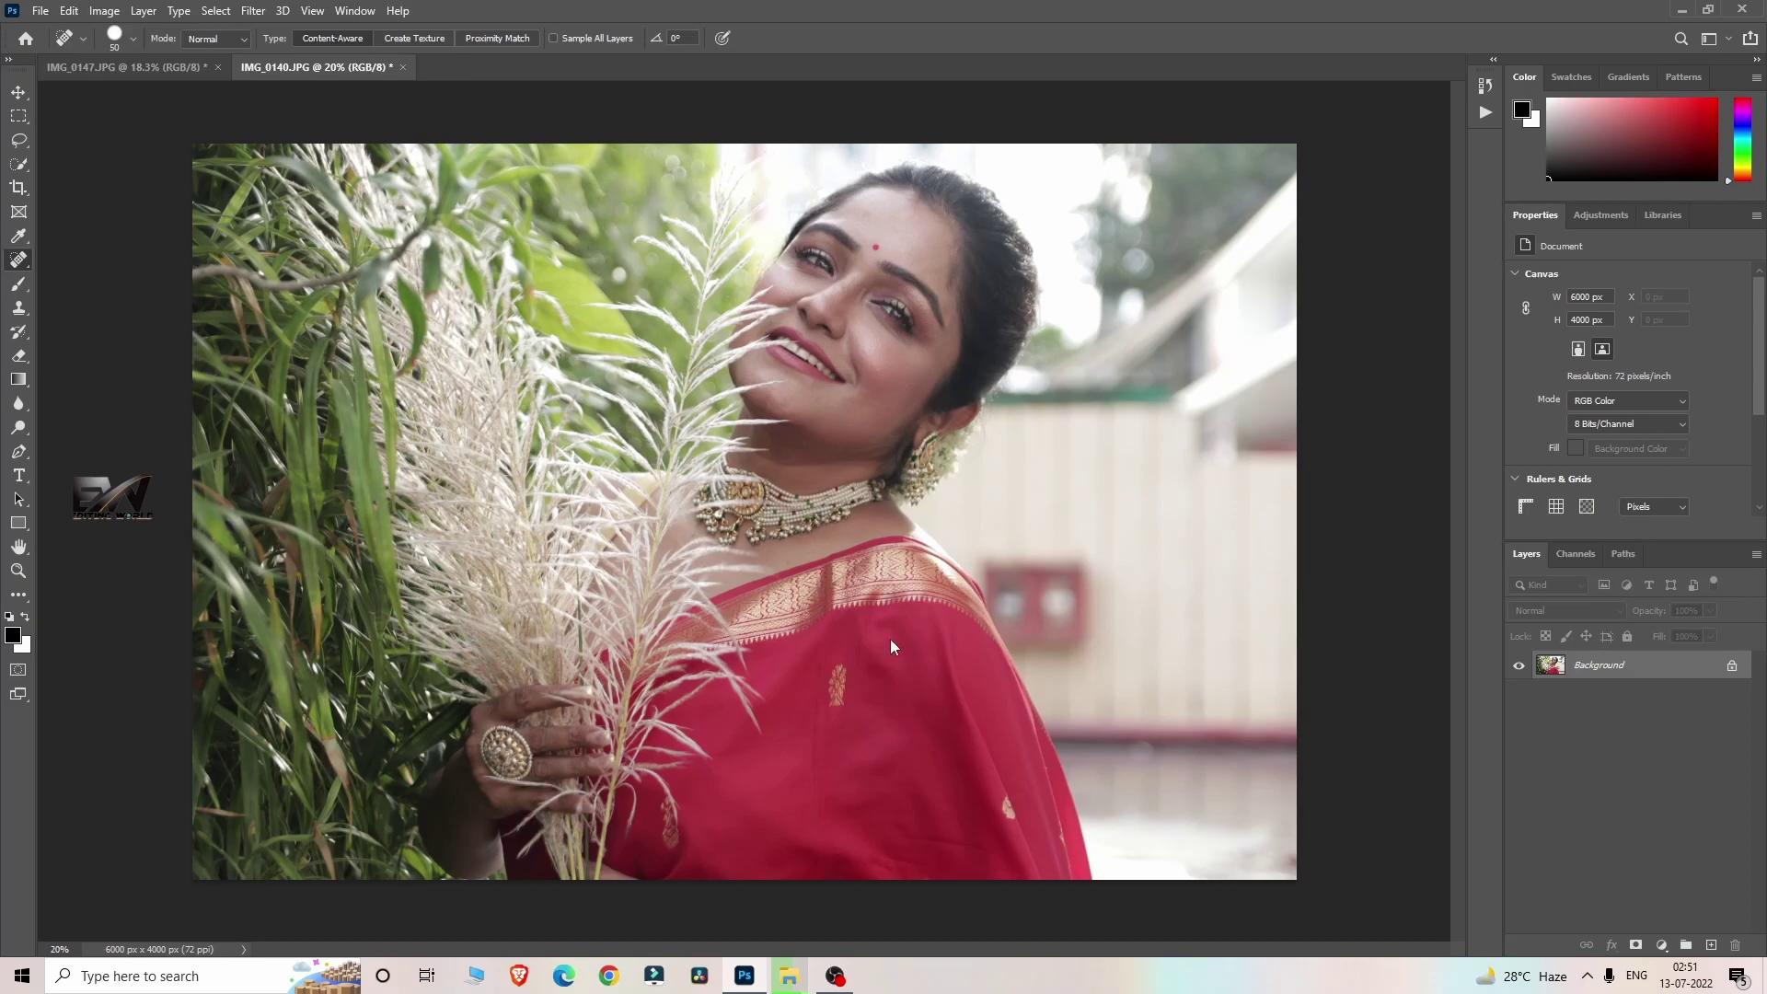
# Open IMG_0140.JPG in the Camera Raw filter, apply the automatic basic tone adjustments, and raise the vibrance to +31.
pyautogui.hotkey('ctrl', 'shift', 'a')
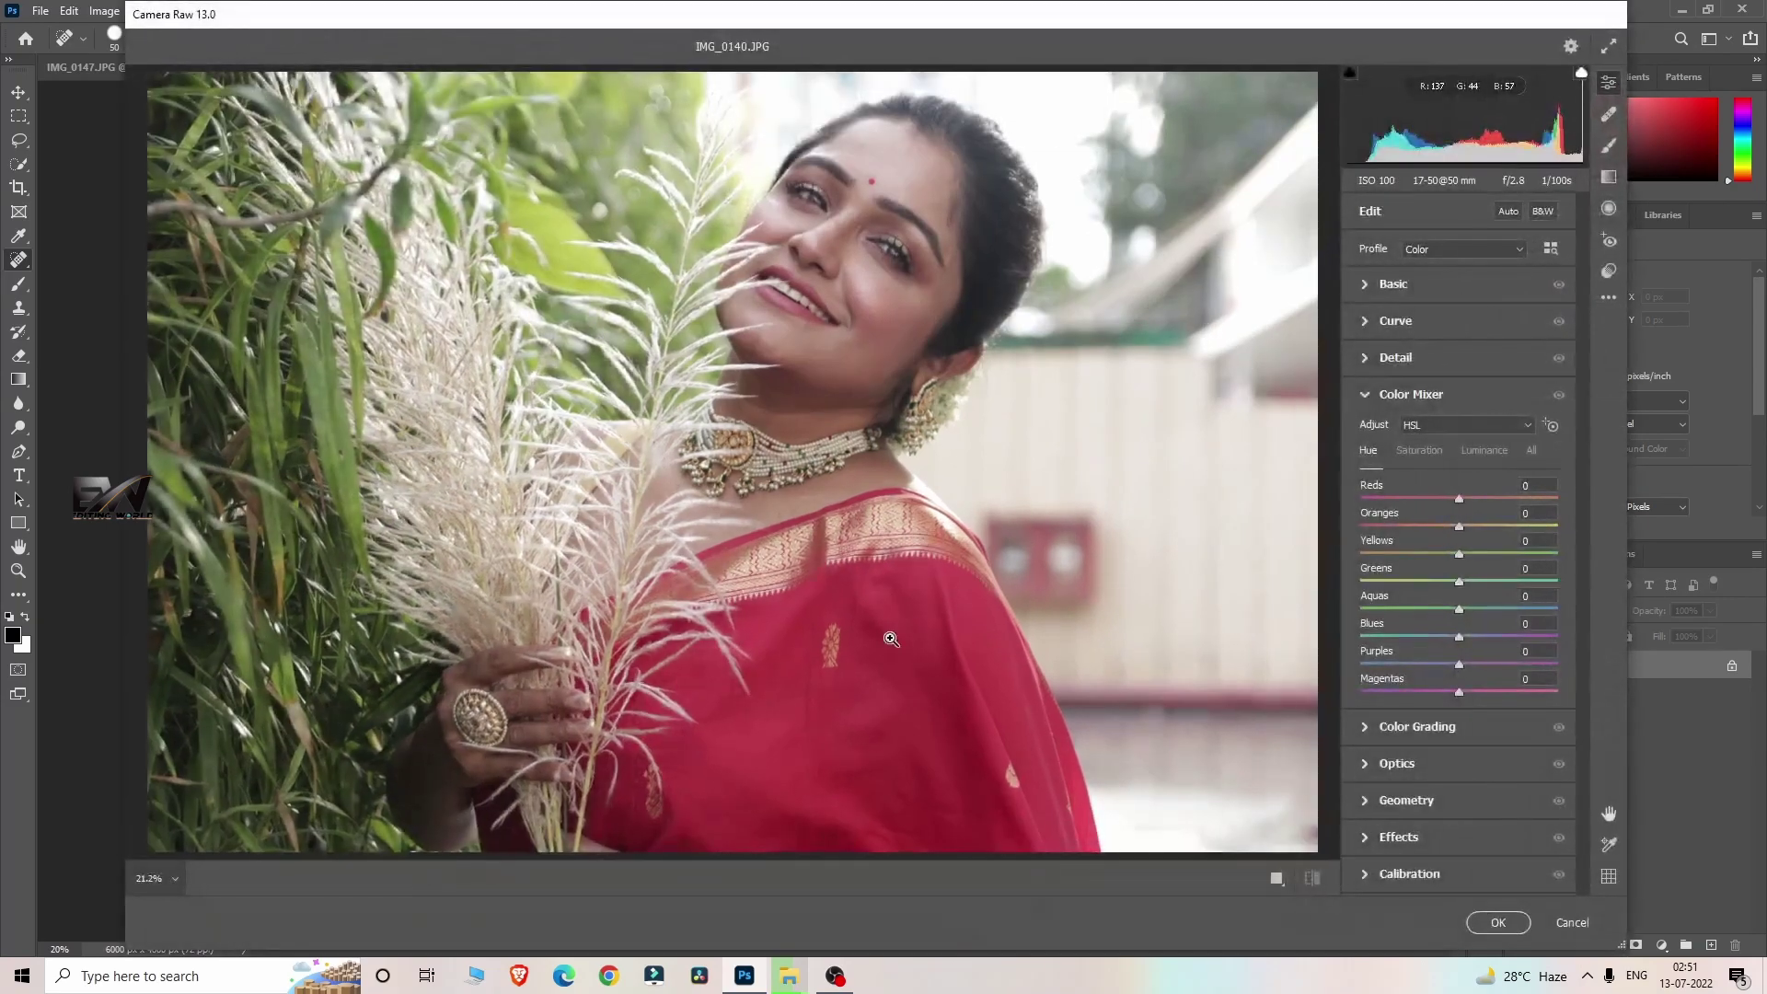
pyautogui.click(1367, 288)
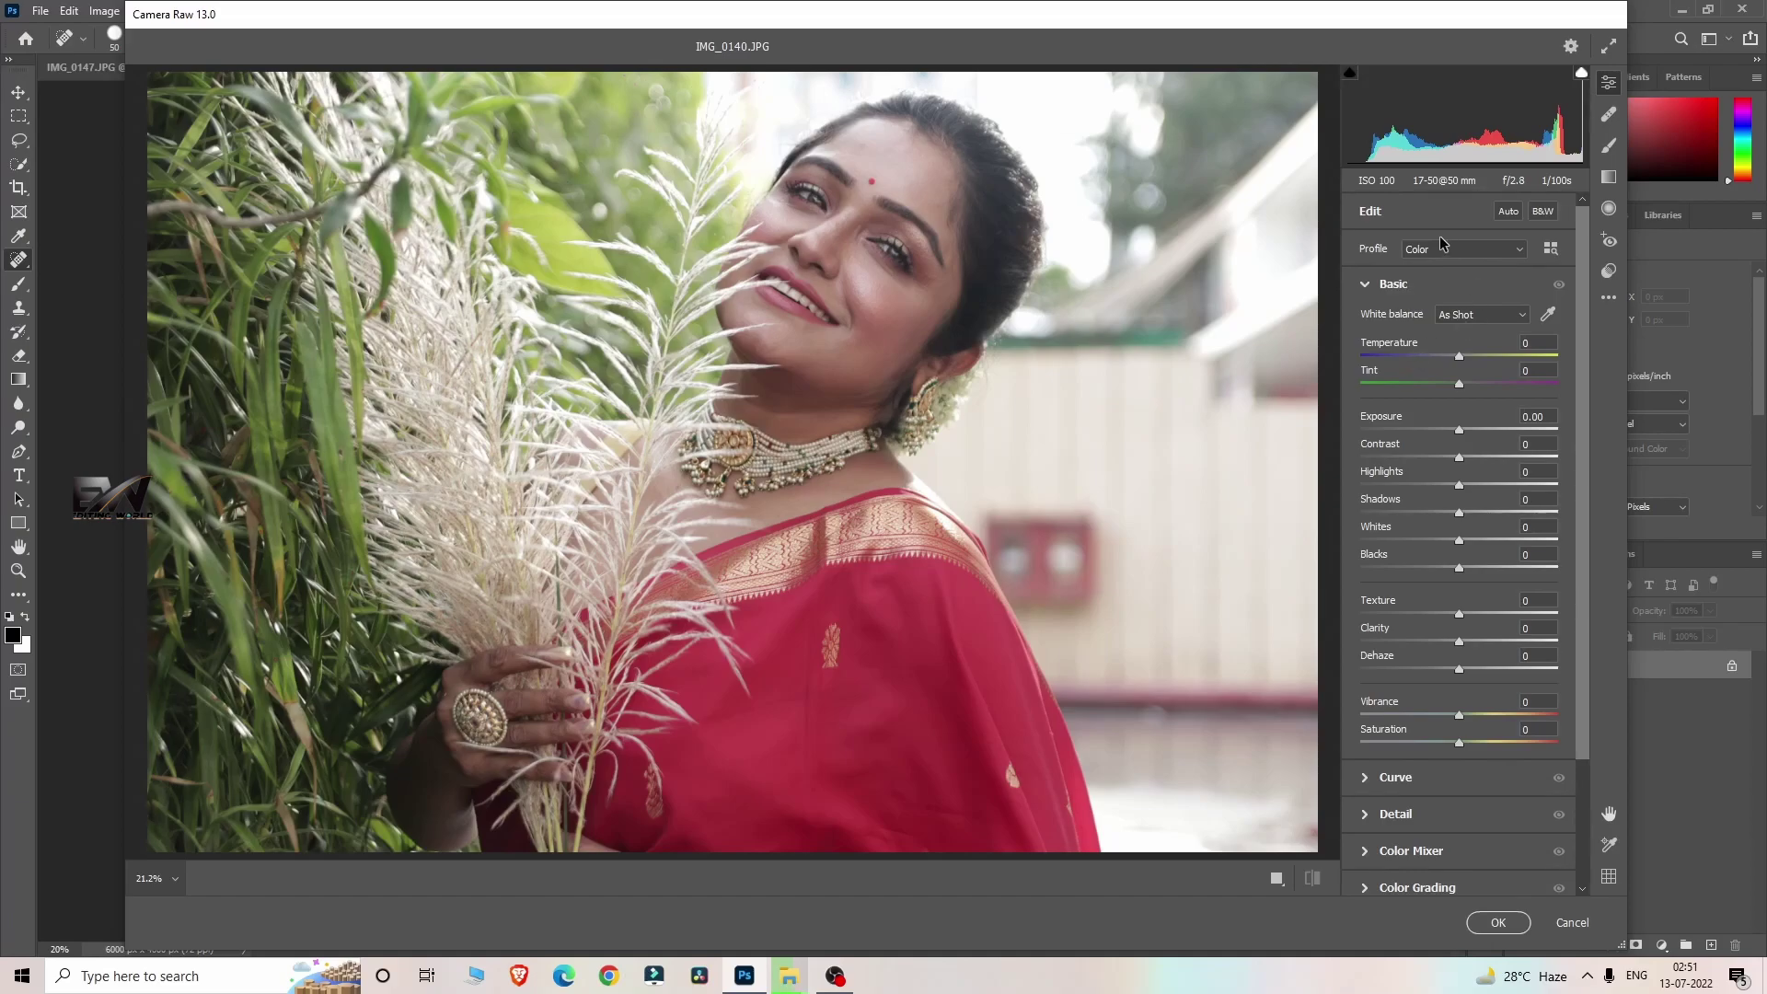
pyautogui.click(1509, 214)
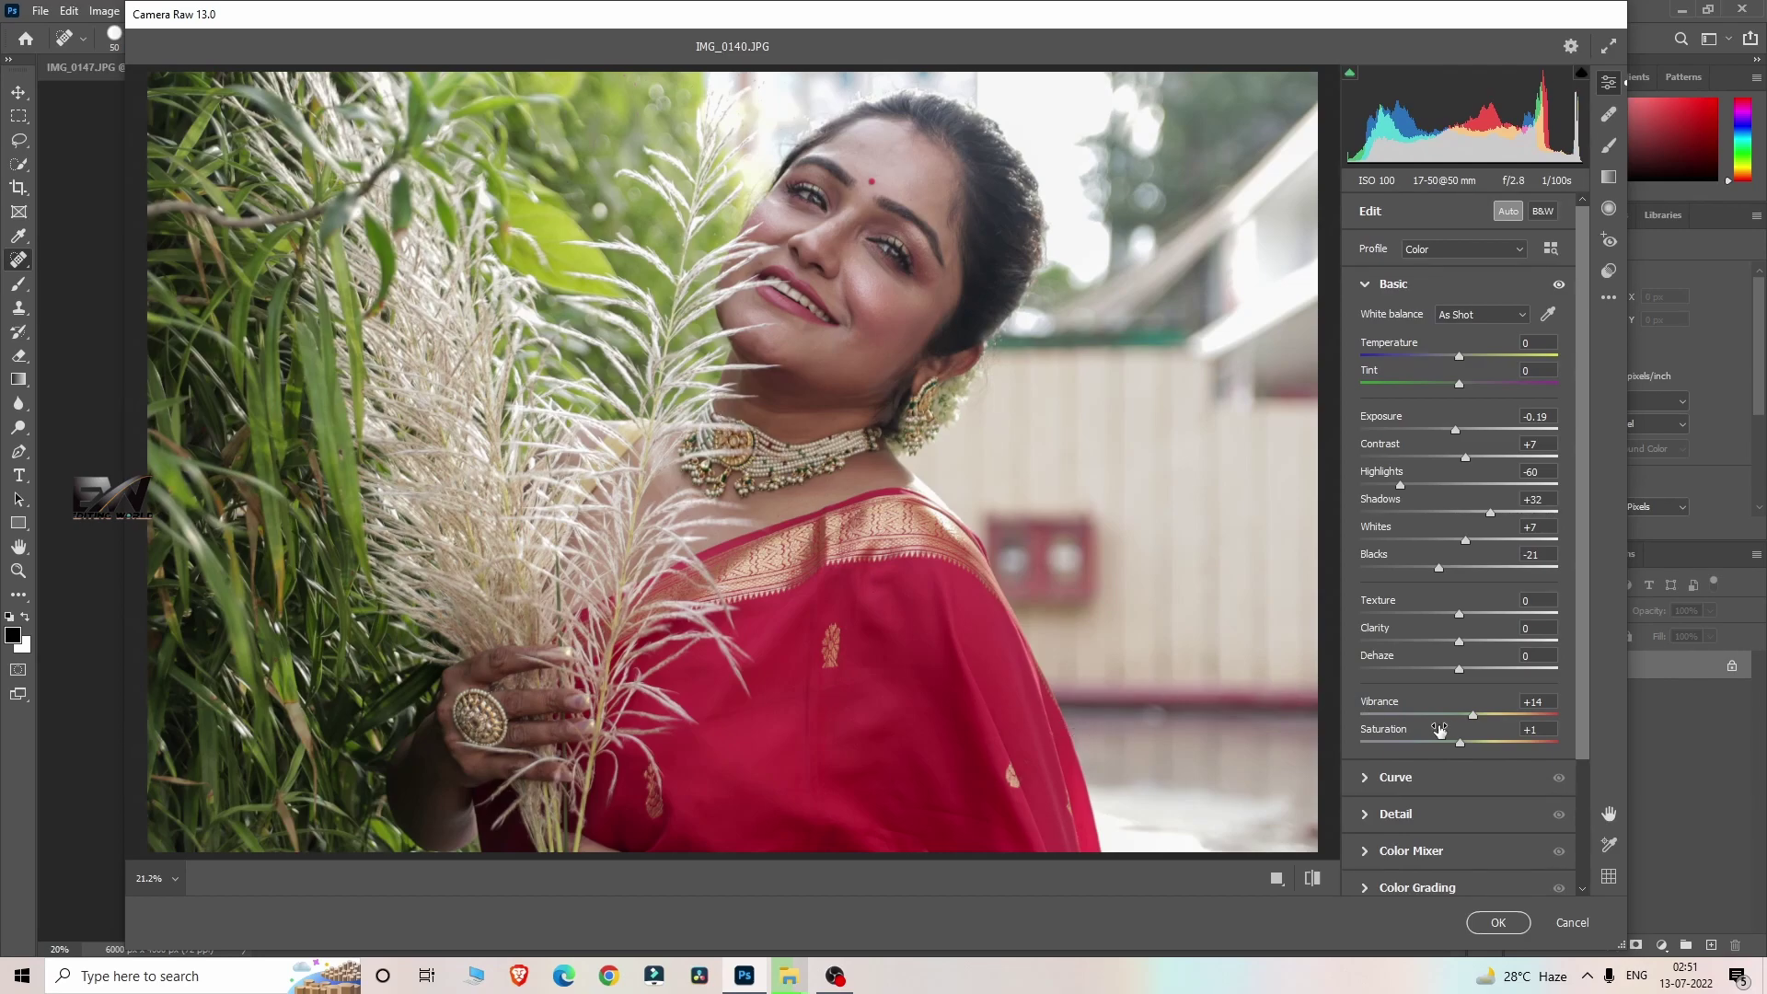
pyautogui.moveTo(1472, 716); pyautogui.dragTo(1487, 714)
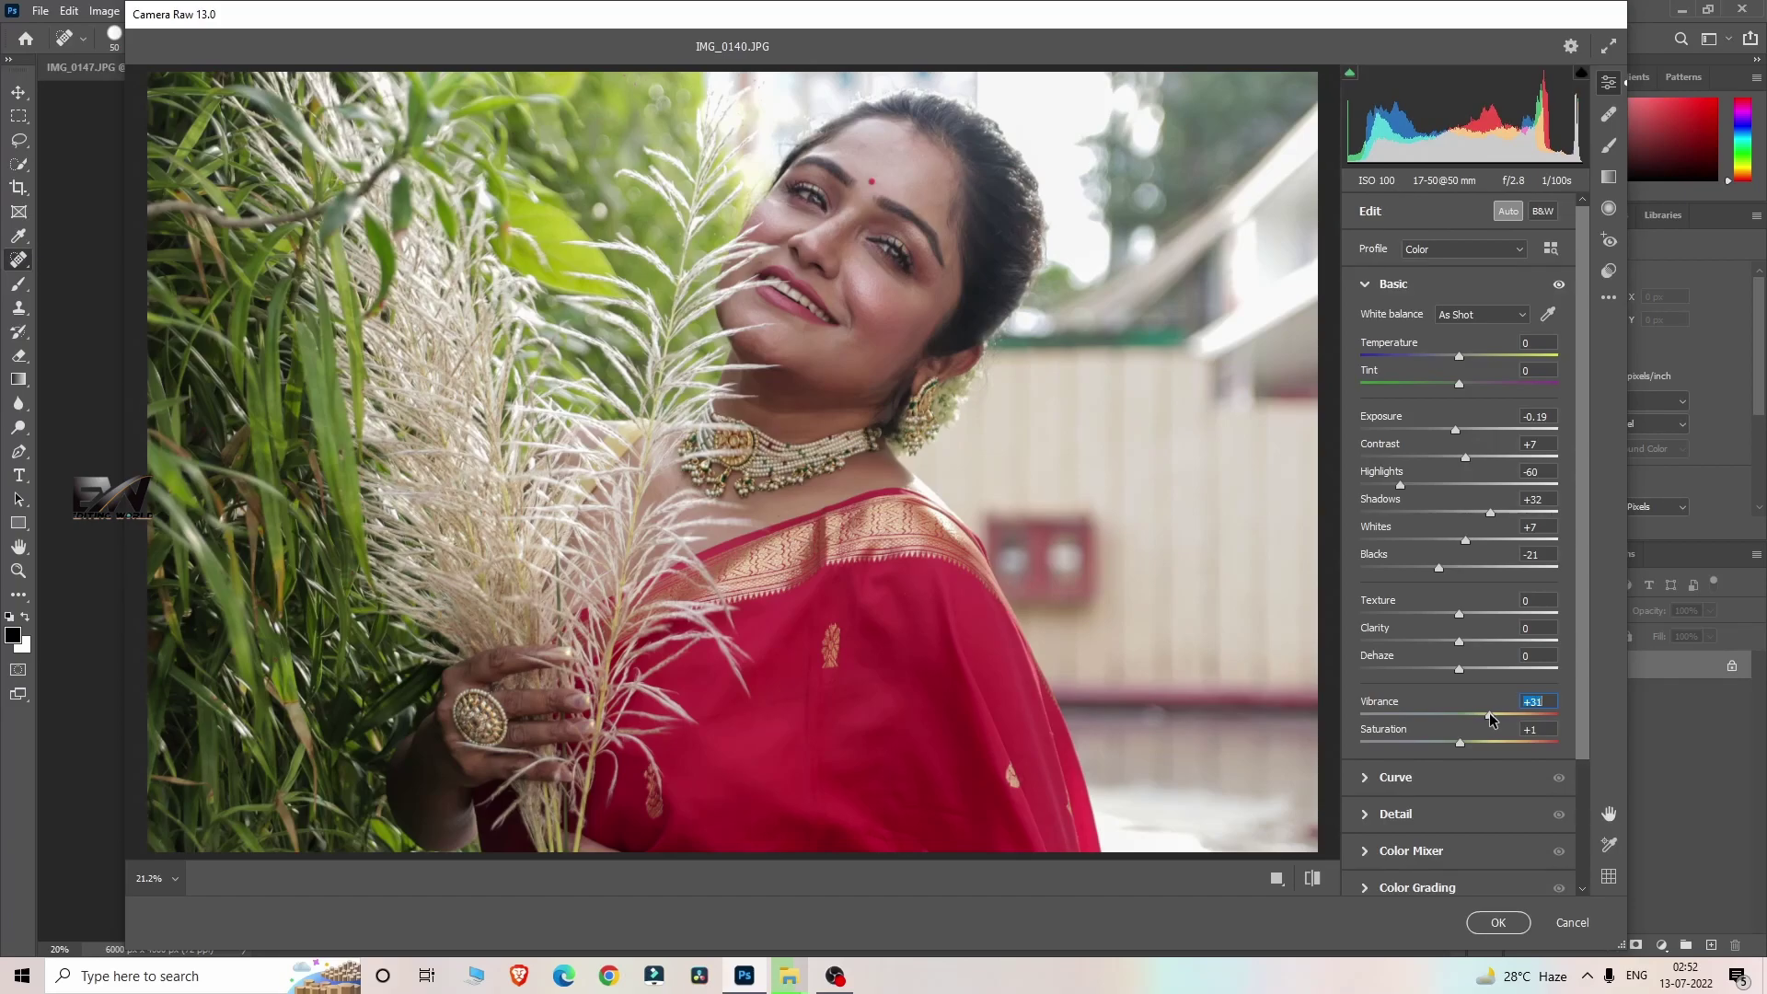
# Set both the hue and the saturation of the greens to +100 in the Color Mixer, and apply the Camera Raw filter.
pyautogui.click(1374, 854)
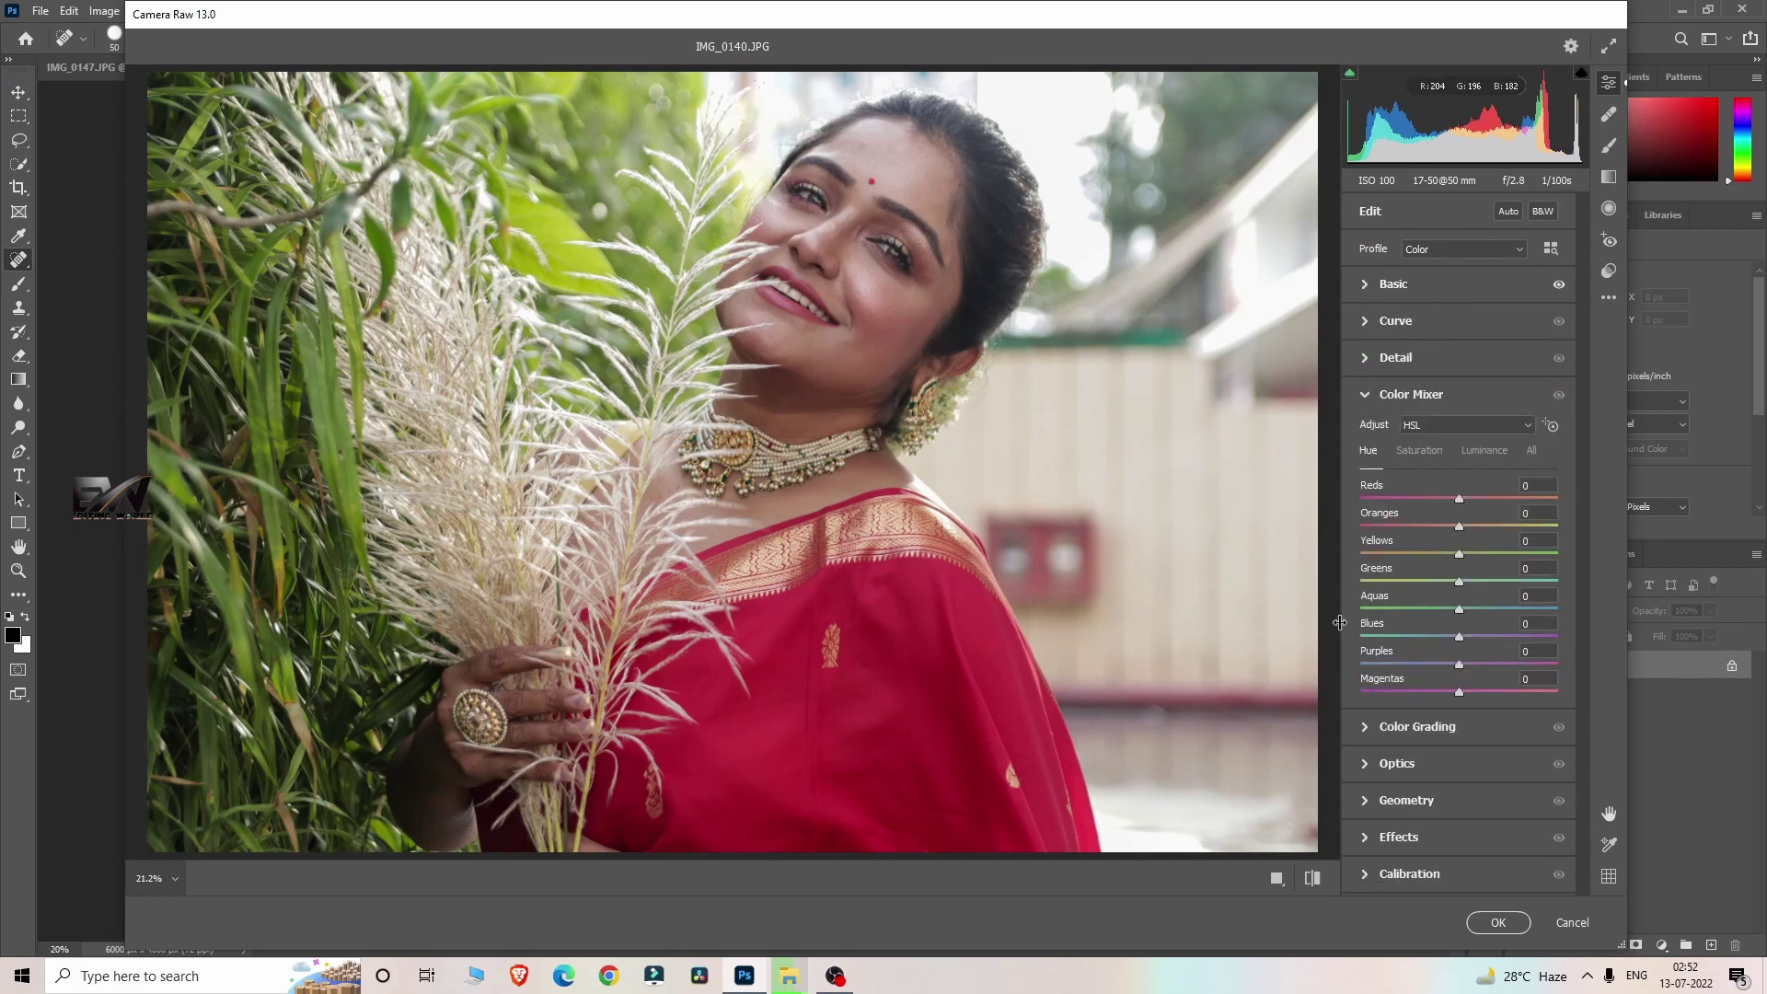
pyautogui.moveTo(1461, 587); pyautogui.dragTo(1657, 598)
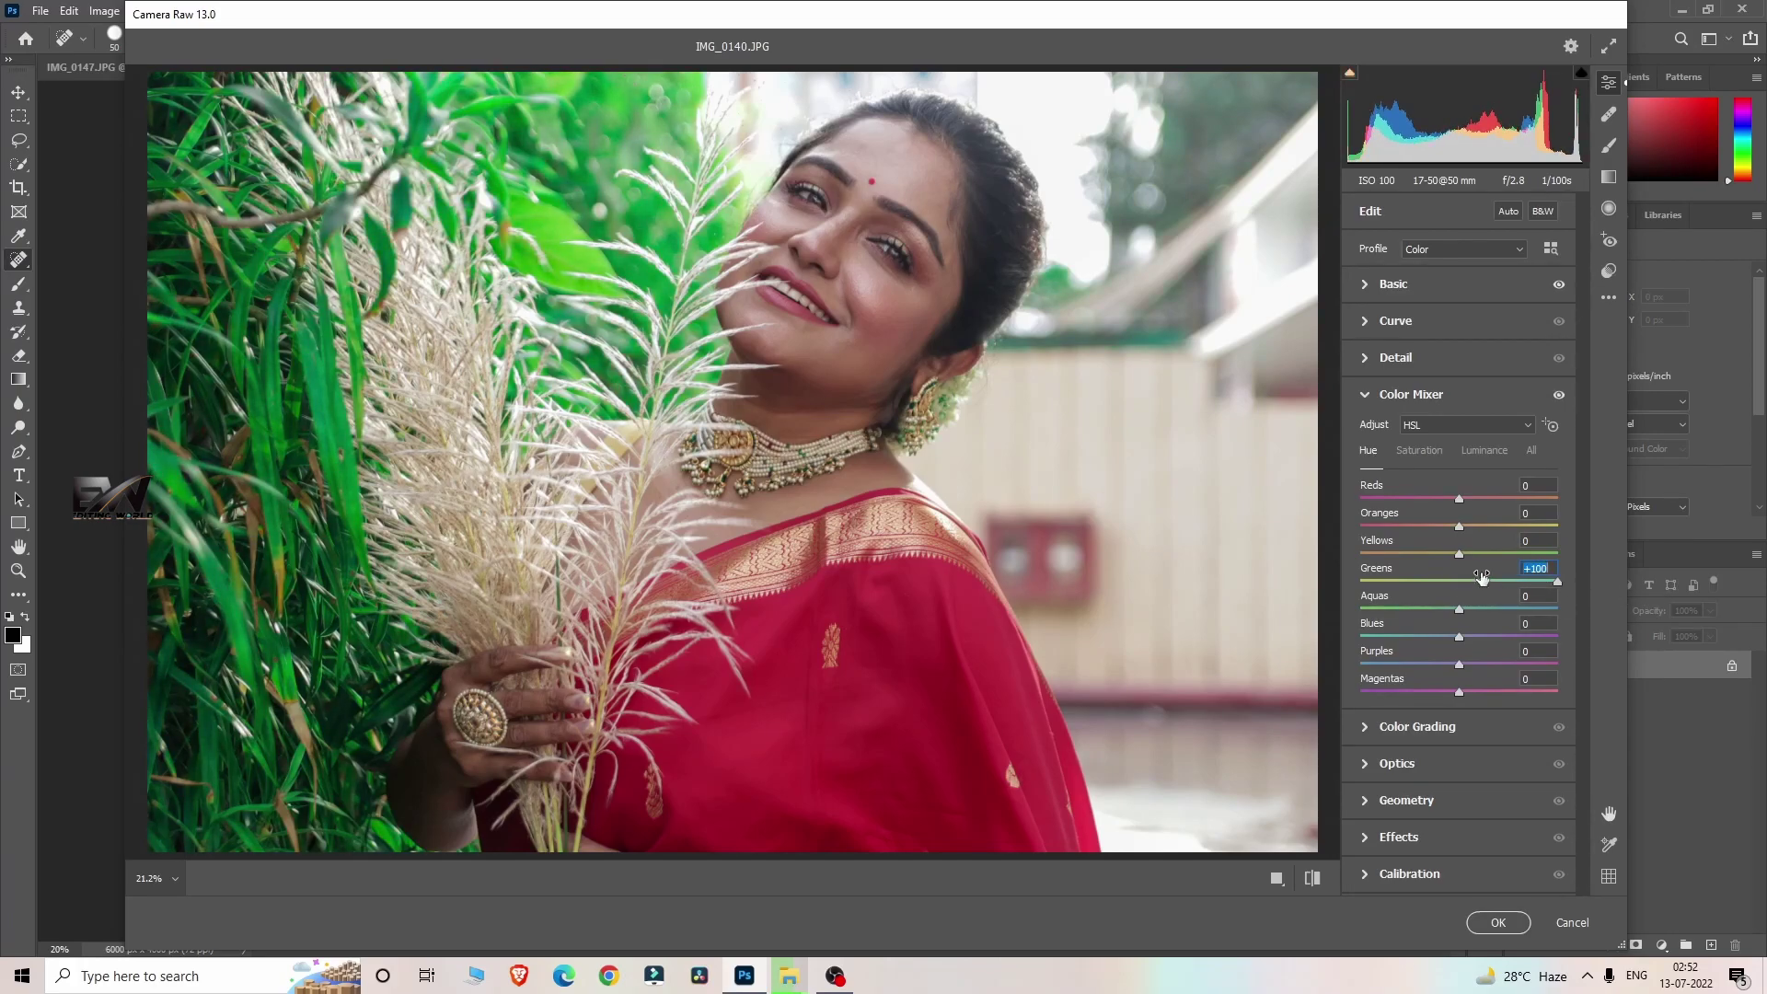
pyautogui.click(1420, 452)
pyautogui.moveTo(1460, 591); pyautogui.dragTo(1597, 599)
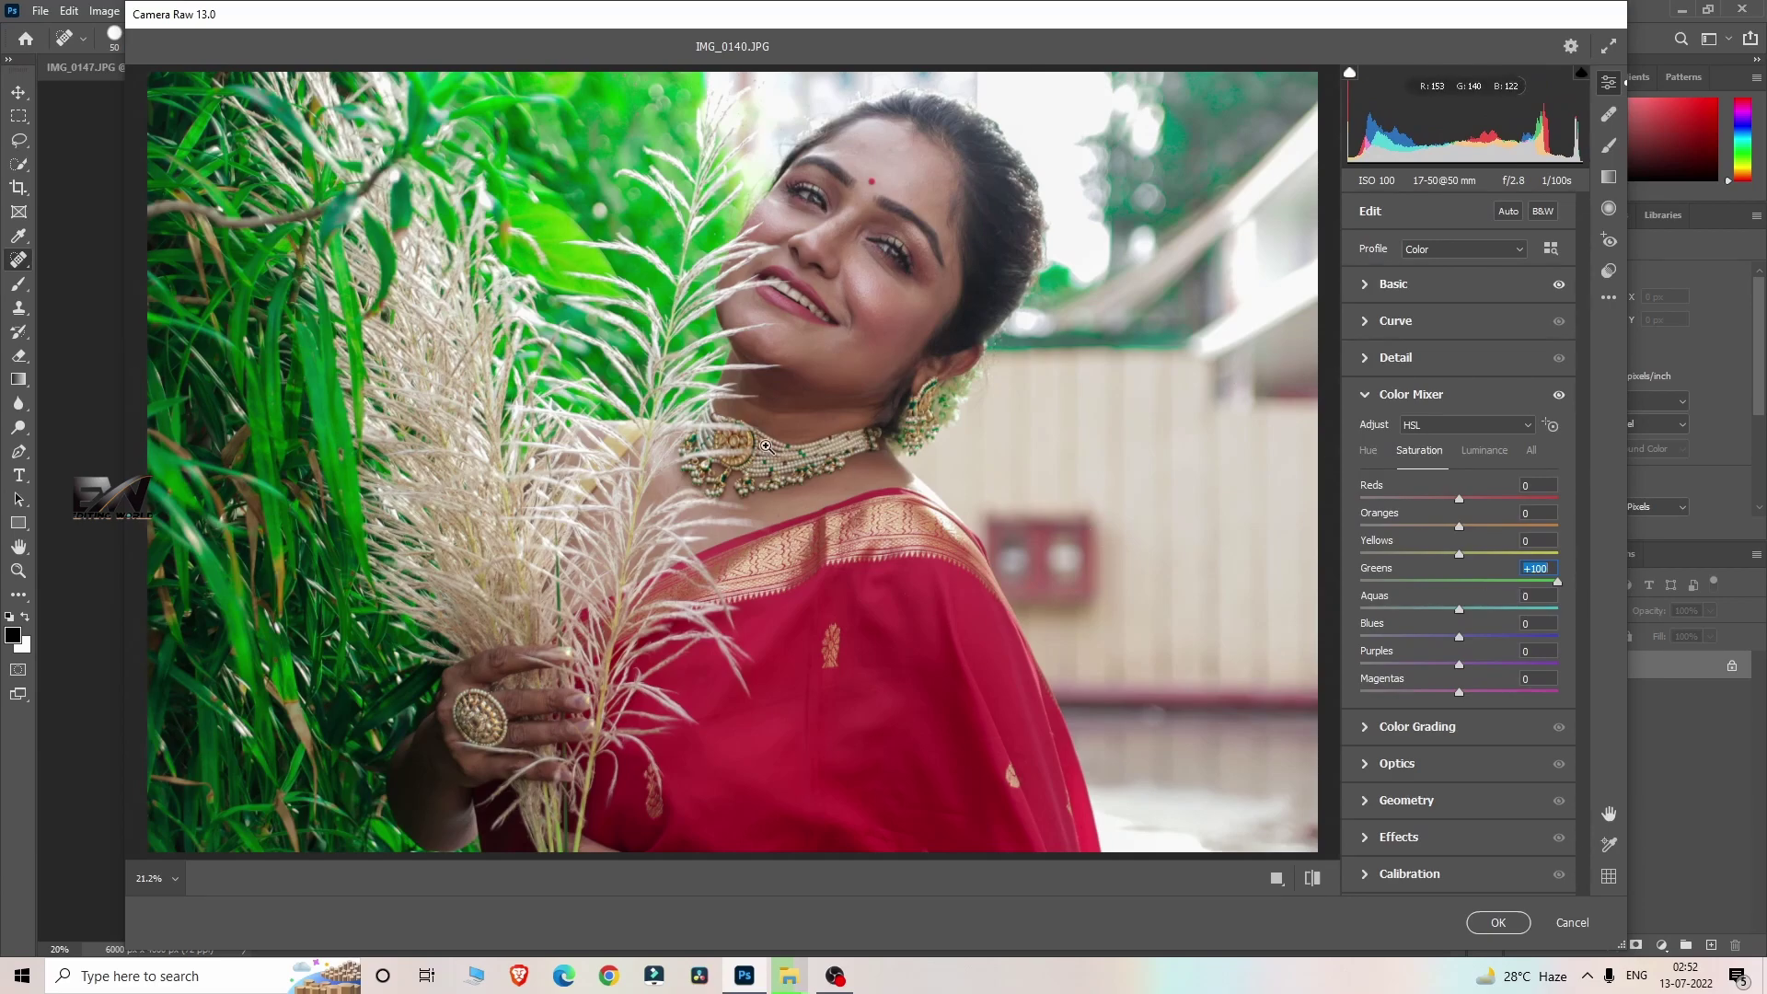
pyautogui.click(1498, 923)
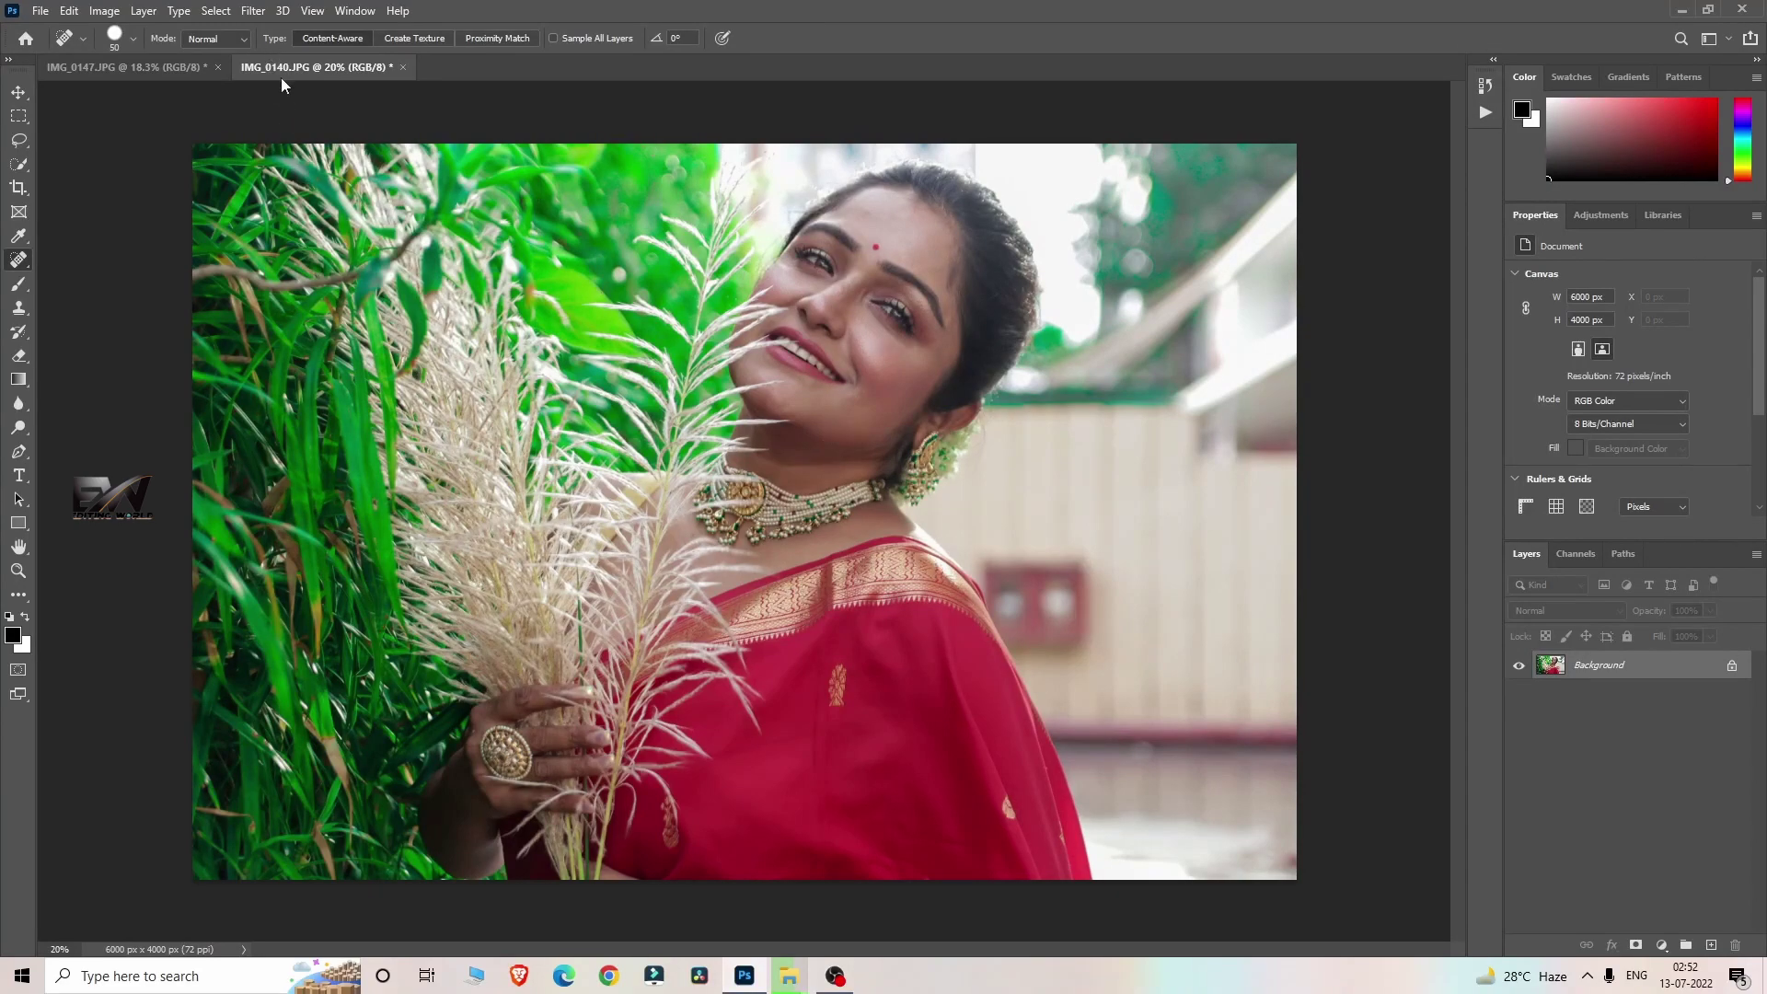
# Open IMG_0140.JPG in the SkinFiner plug-in and compare the cheek before and after smoothing at 1:1.
pyautogui.click(253, 10)
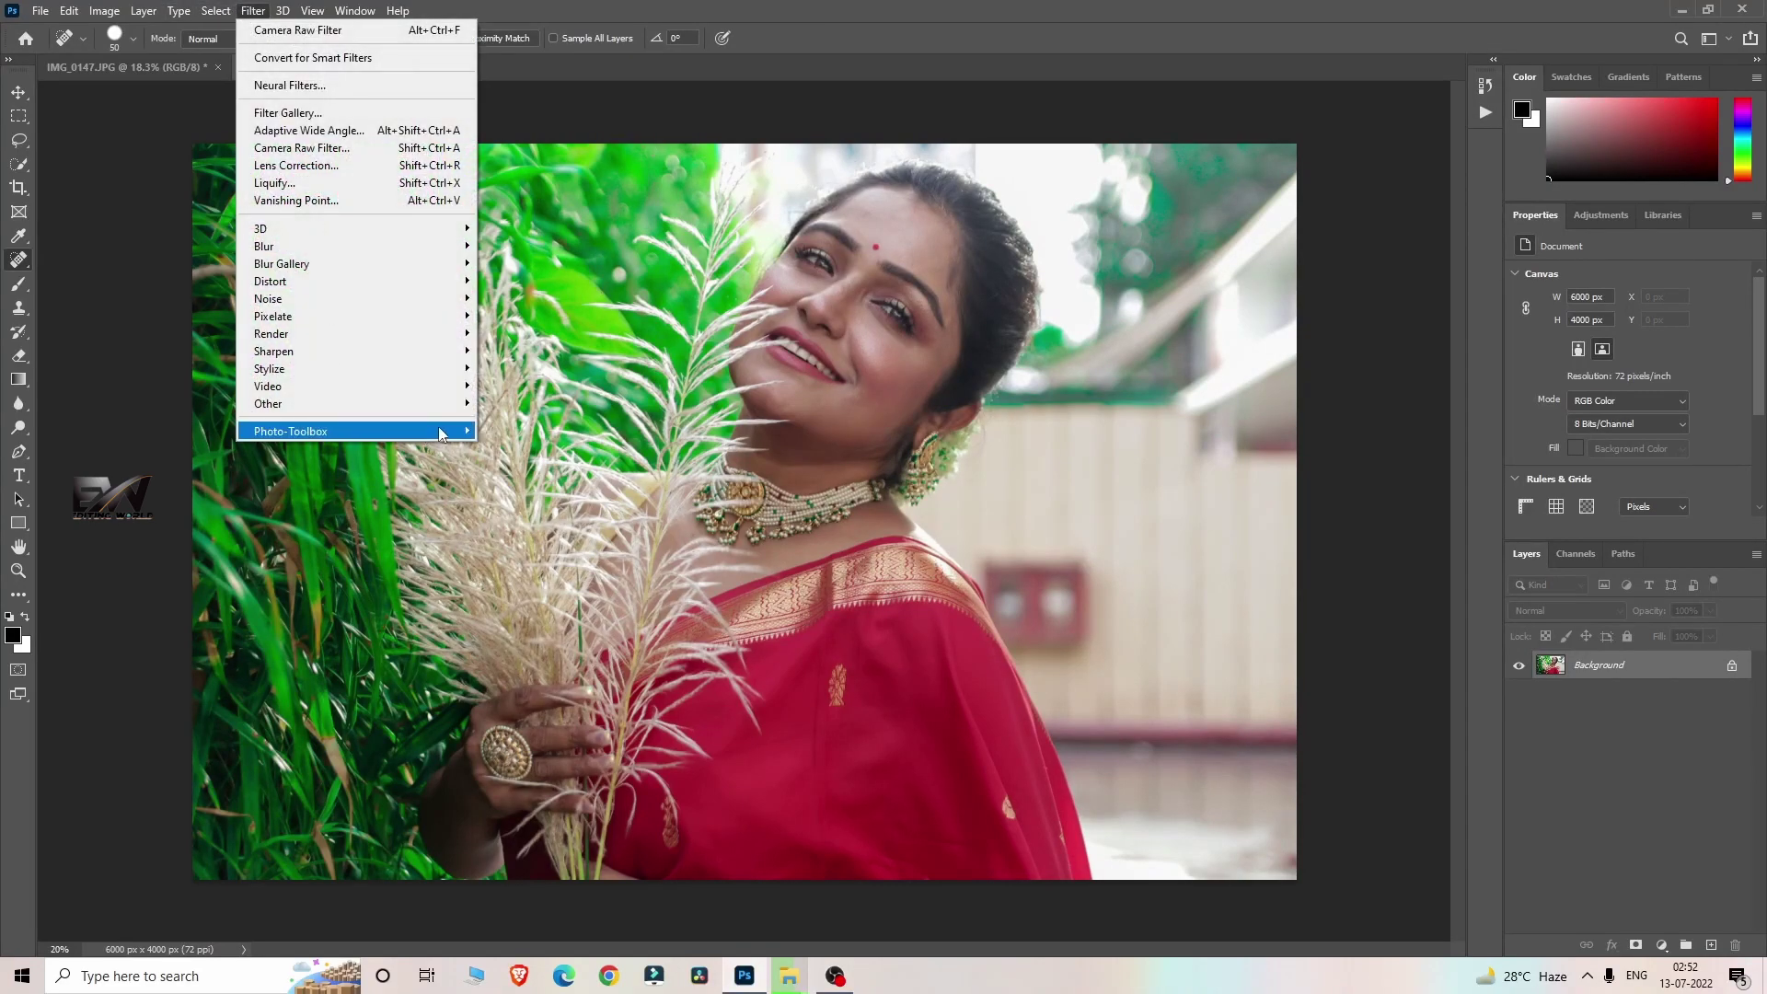
pyautogui.click(496, 431)
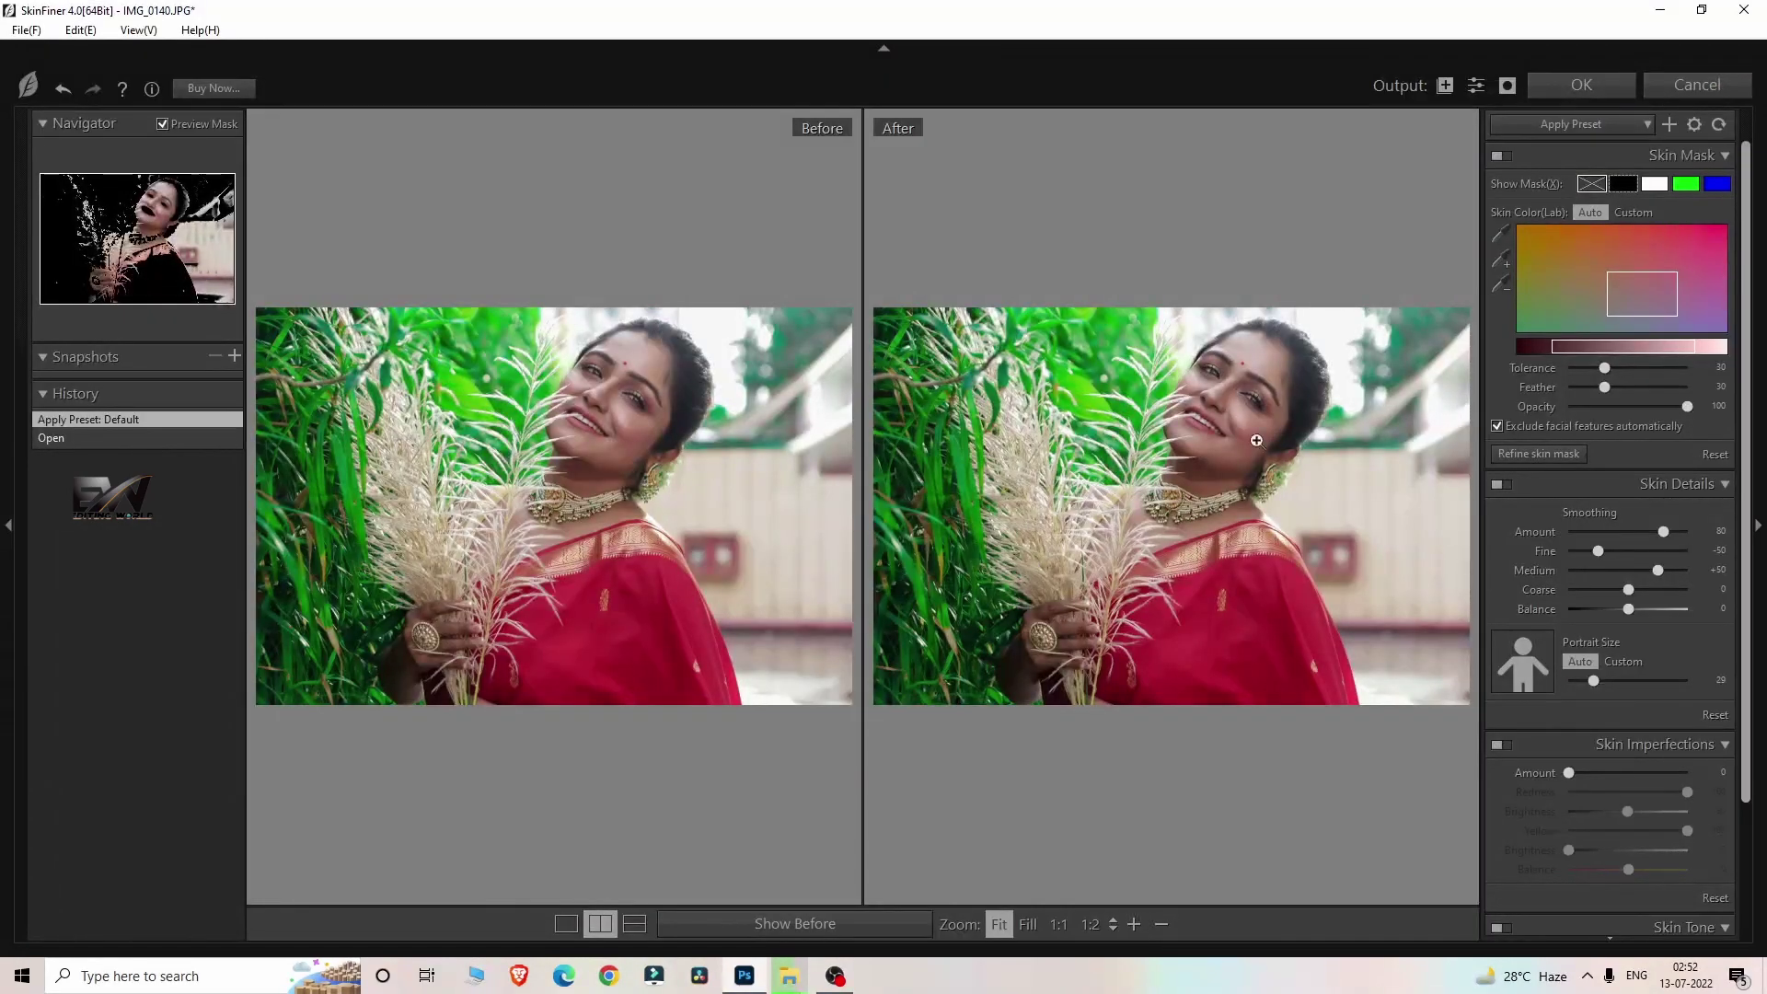
pyautogui.click(1213, 424)
pyautogui.click(1332, 465)
pyautogui.click(1252, 430)
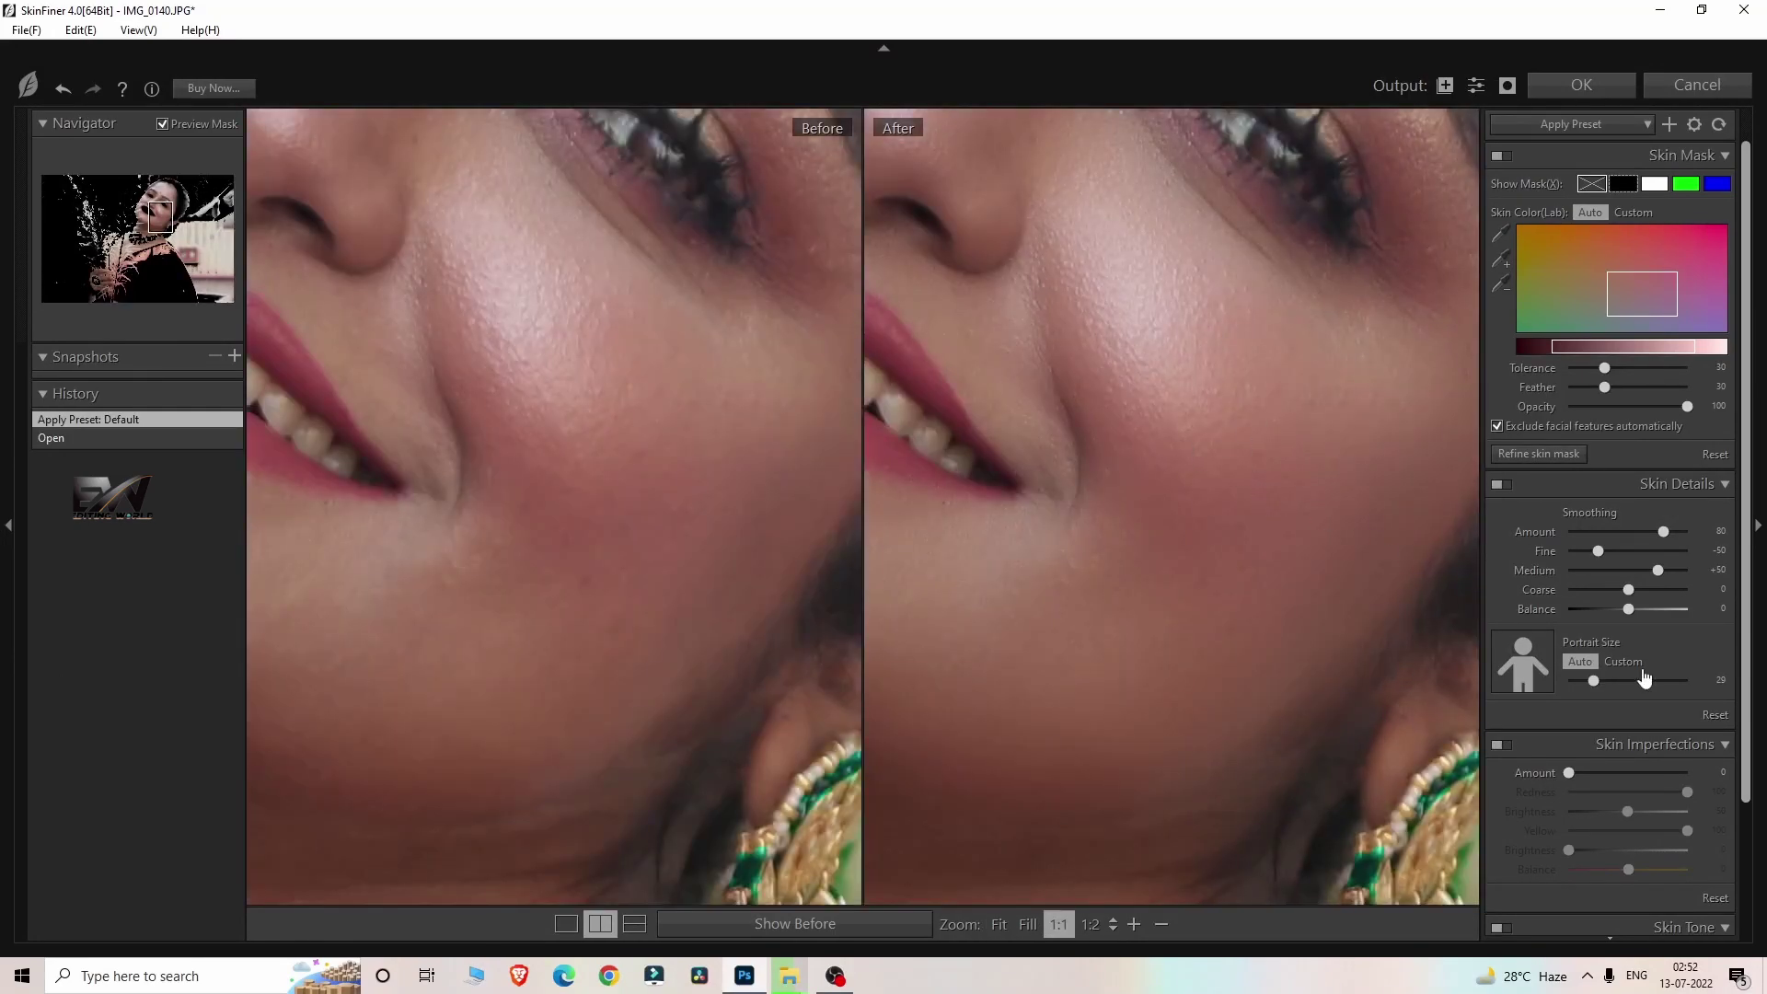
# Set the skin tone brightness to +44 and saturation to +25 for IMG_0140.JPG, and apply the SkinFiner filter.
pyautogui.scroll(-3, 1637, 810)
pyautogui.moveTo(1629, 828); pyautogui.dragTo(1647, 831)
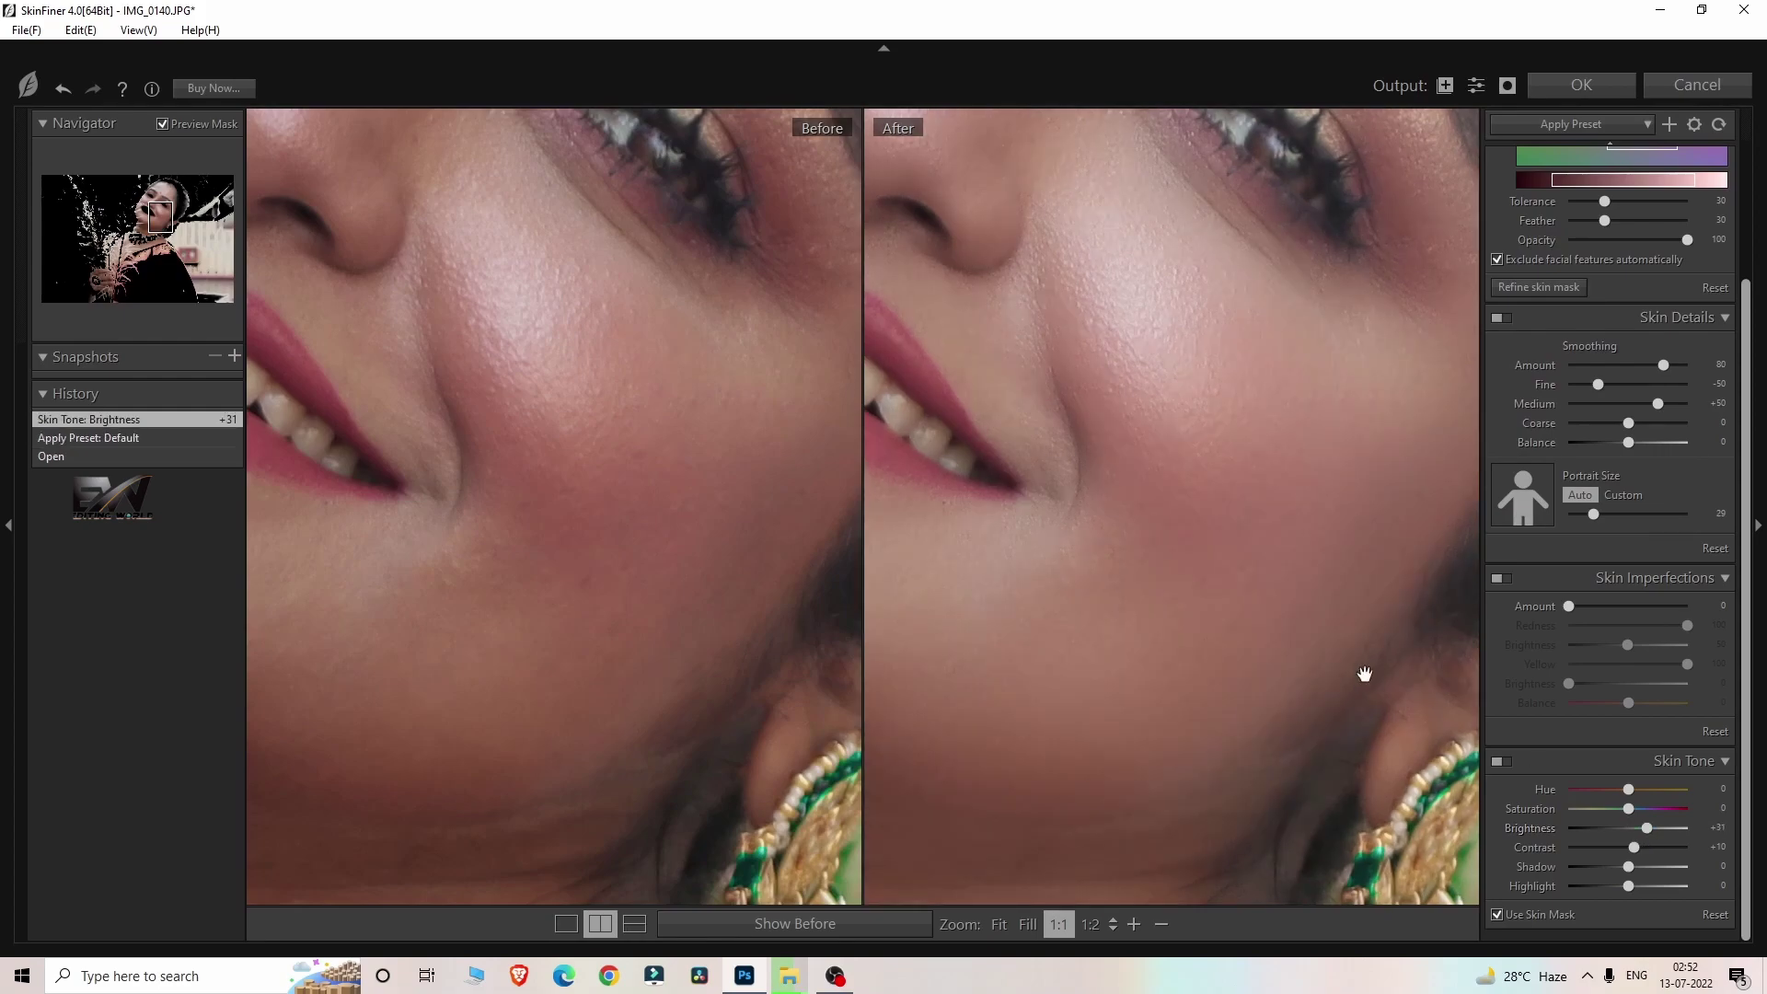
pyautogui.click(1198, 480)
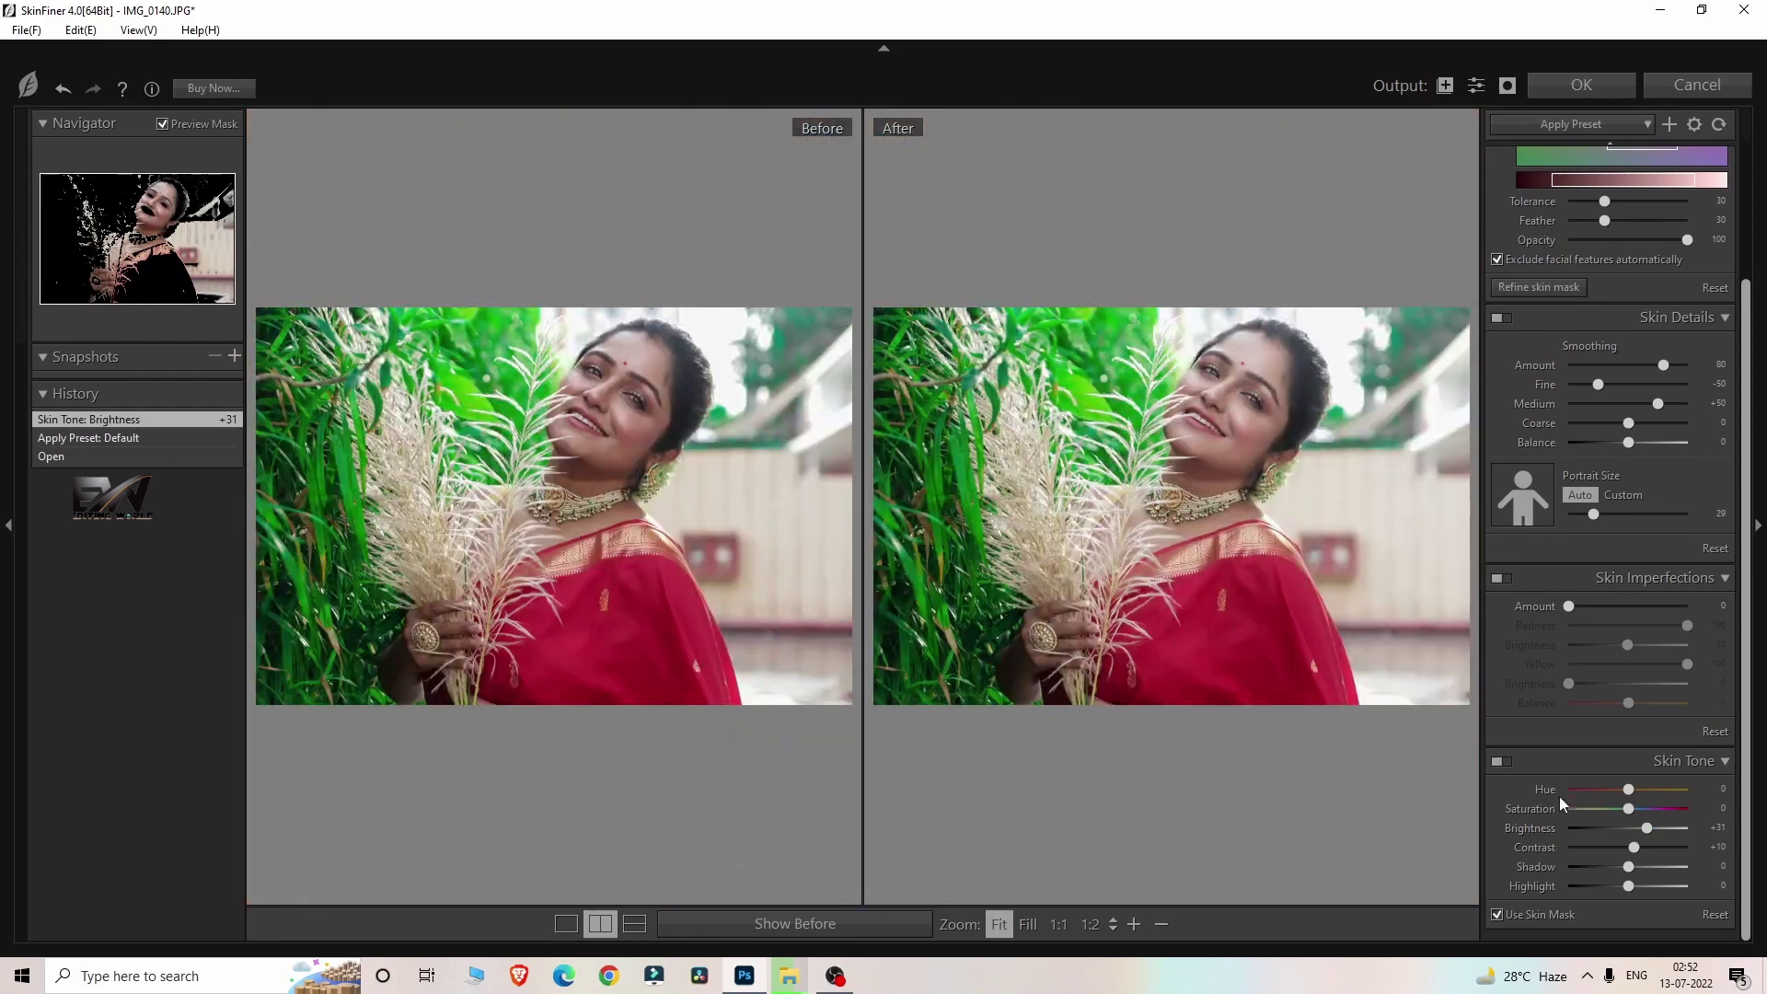
pyautogui.moveTo(1647, 828); pyautogui.dragTo(1646, 808)
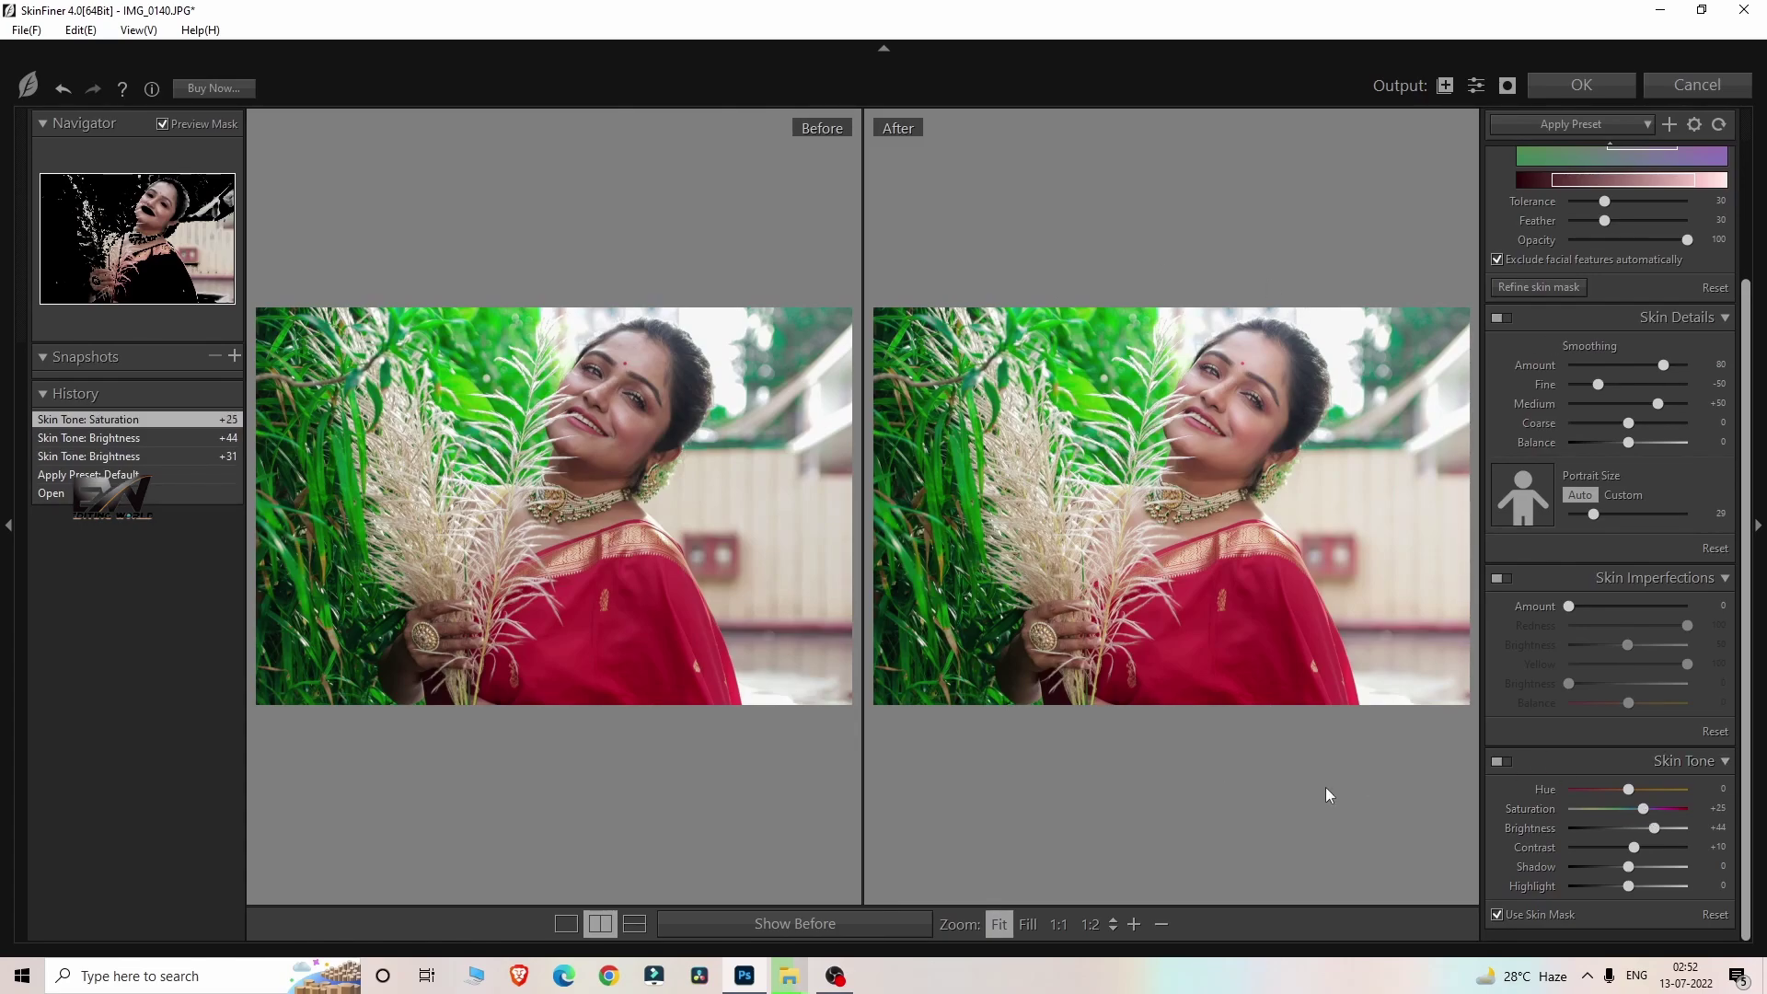
pyautogui.click(1602, 91)
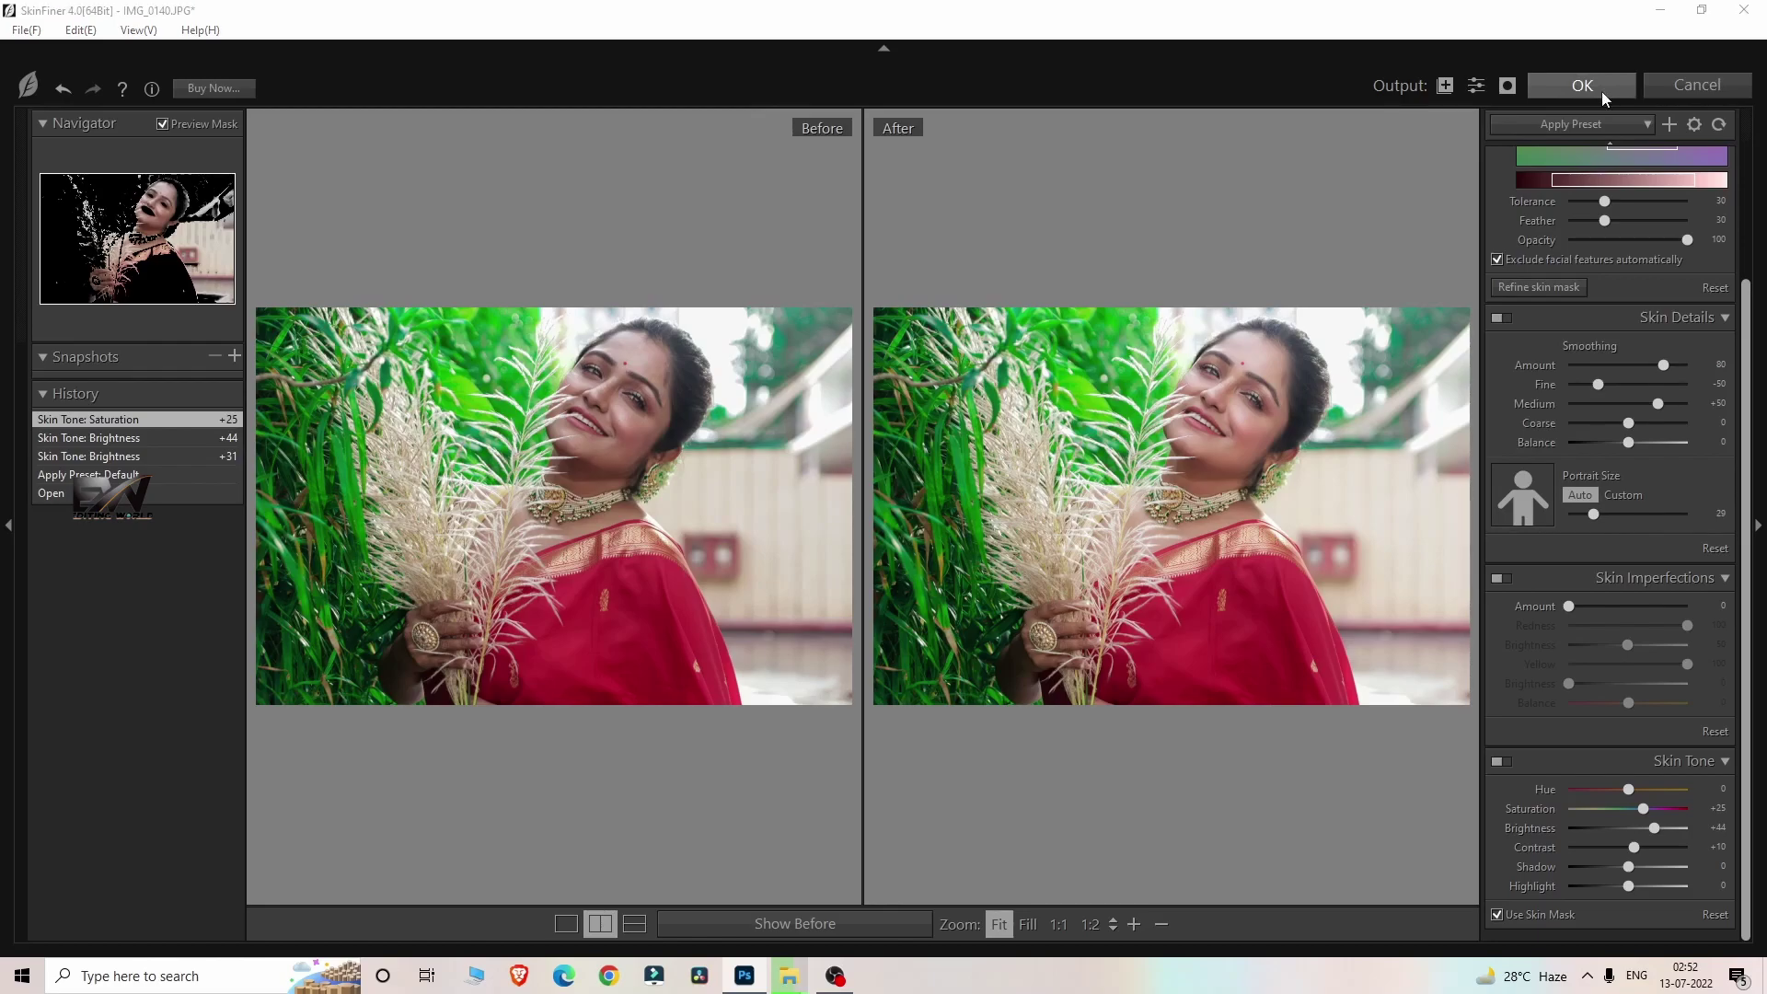